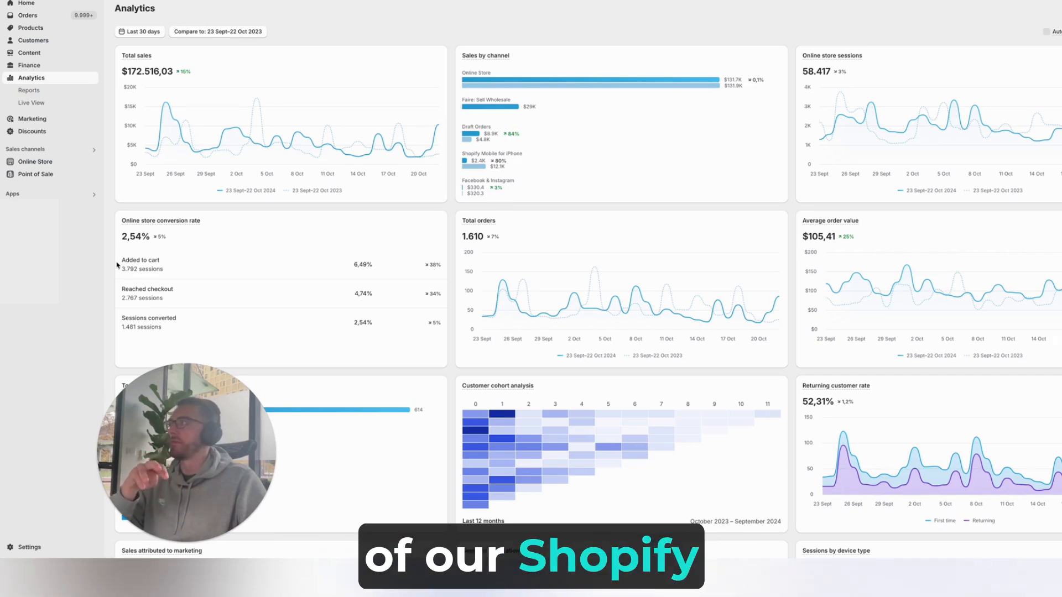
Open the Shopify customer list and start exporting the customers
left_click(34, 42)
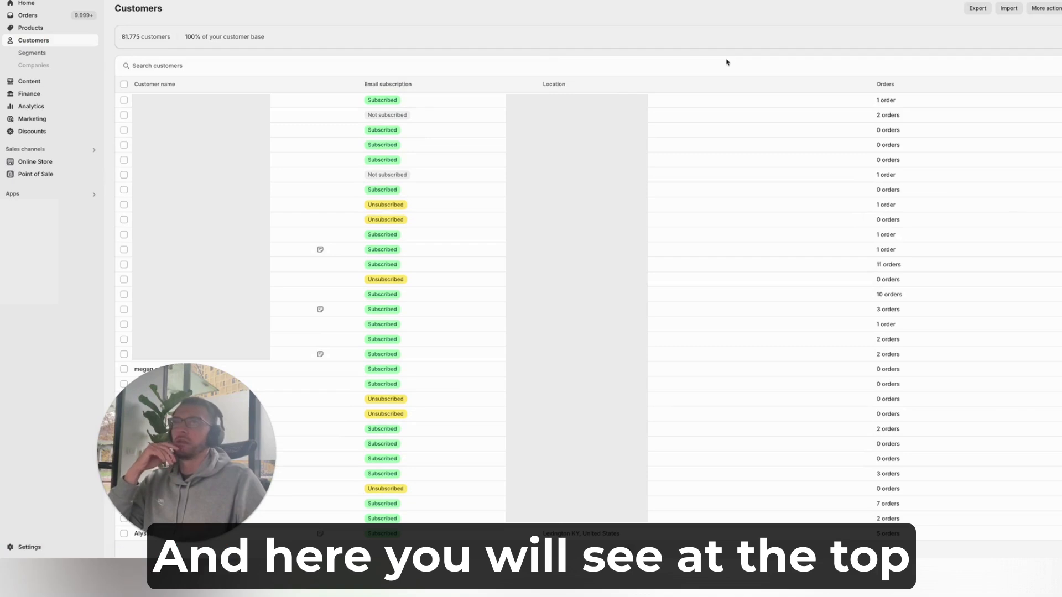
left_click(977, 8)
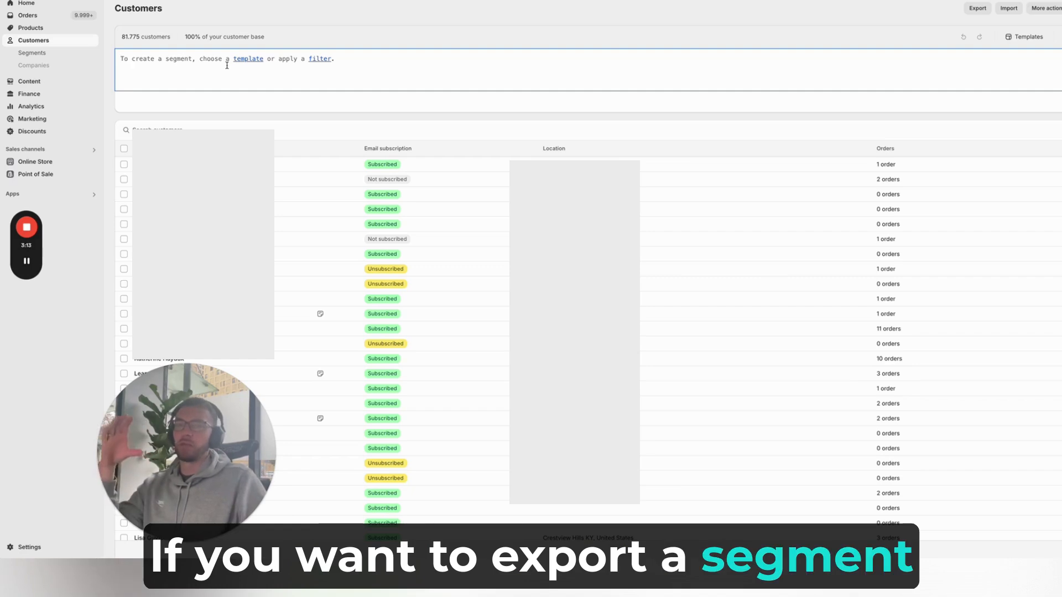
Examine the customer segment templates, especially those for engaging high-value customers, and close them without applying one
left_click(1060, 36)
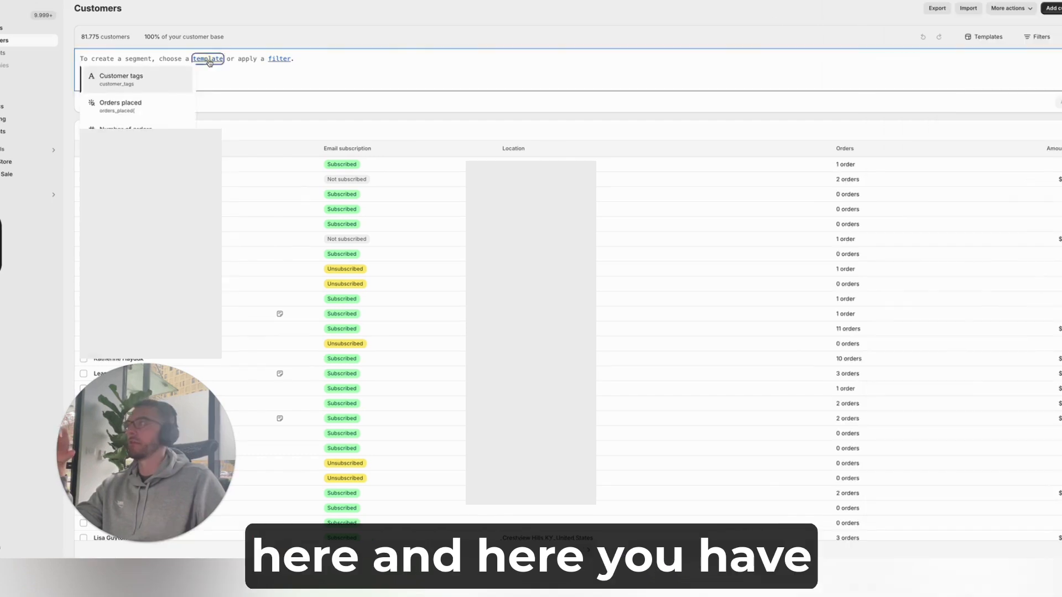
left_click(248, 60)
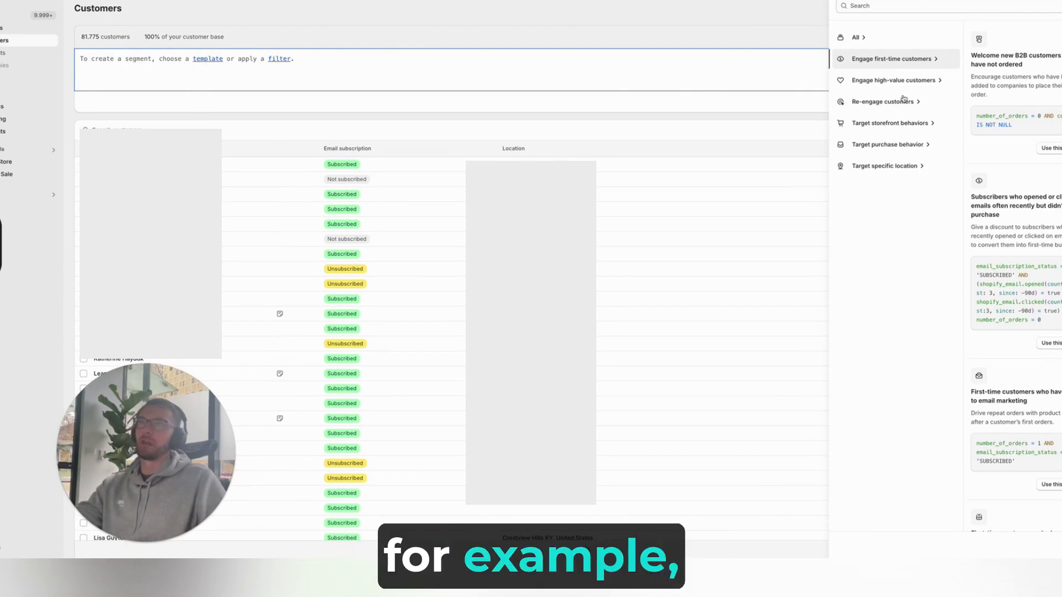
left_click(925, 82)
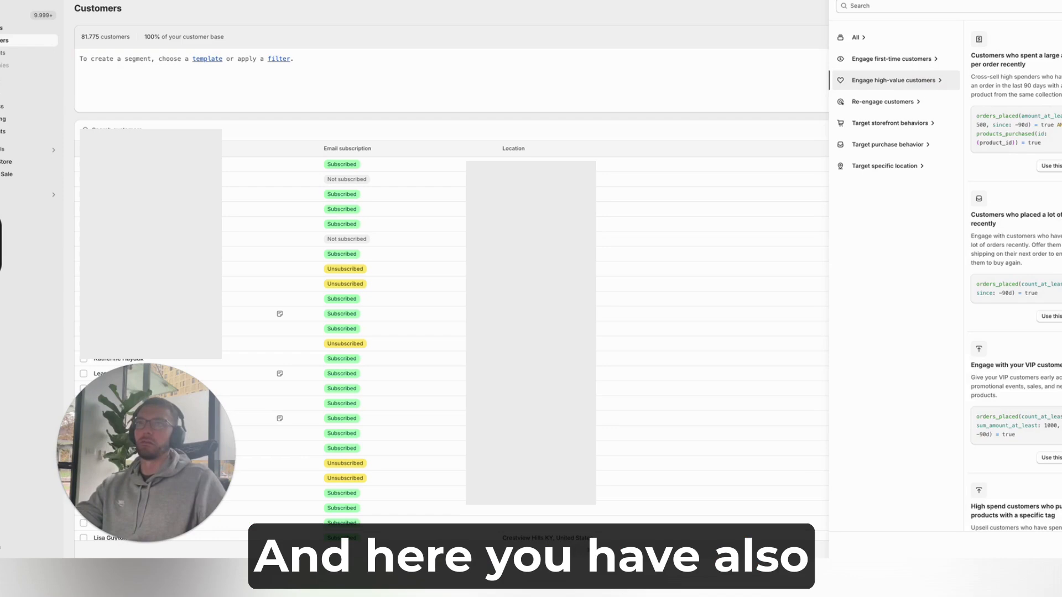
triple_click(1000, 56)
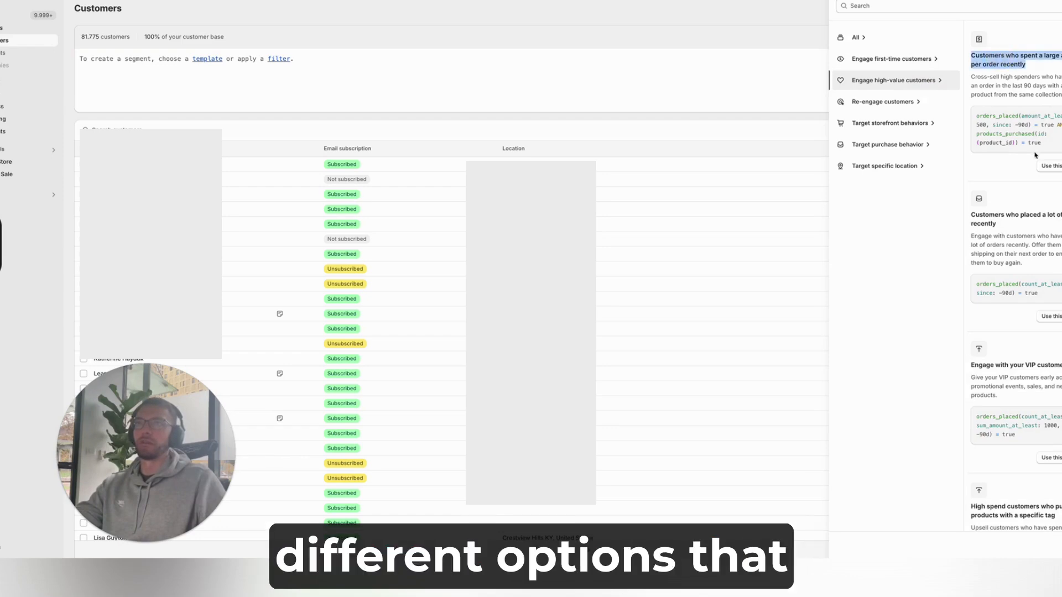
scroll(1034, 148, "down", 2)
triple_click(1025, 121)
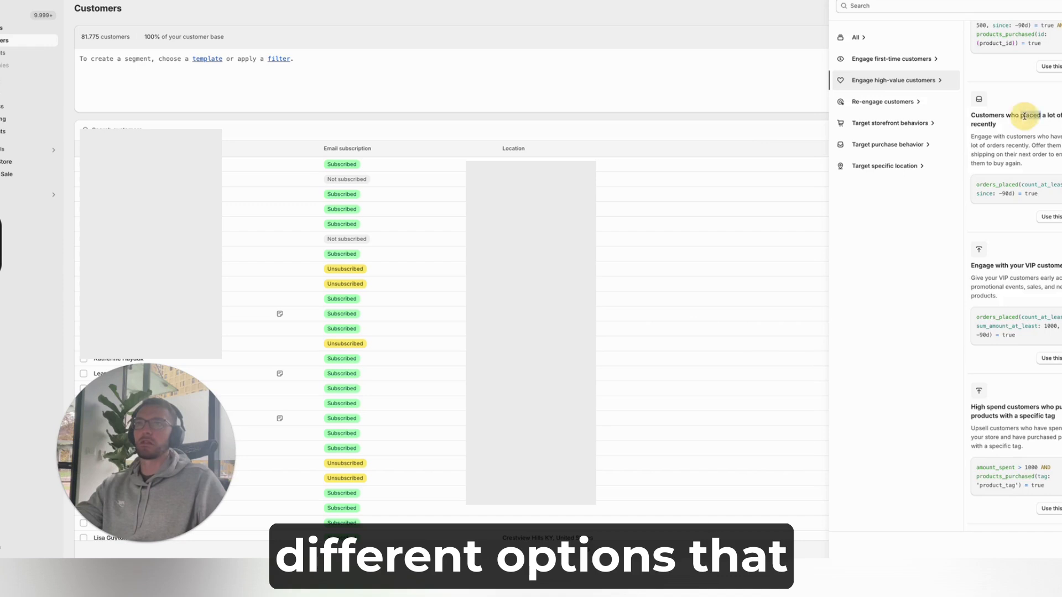
scroll(1032, 172, "down", 2)
triple_click(1023, 150)
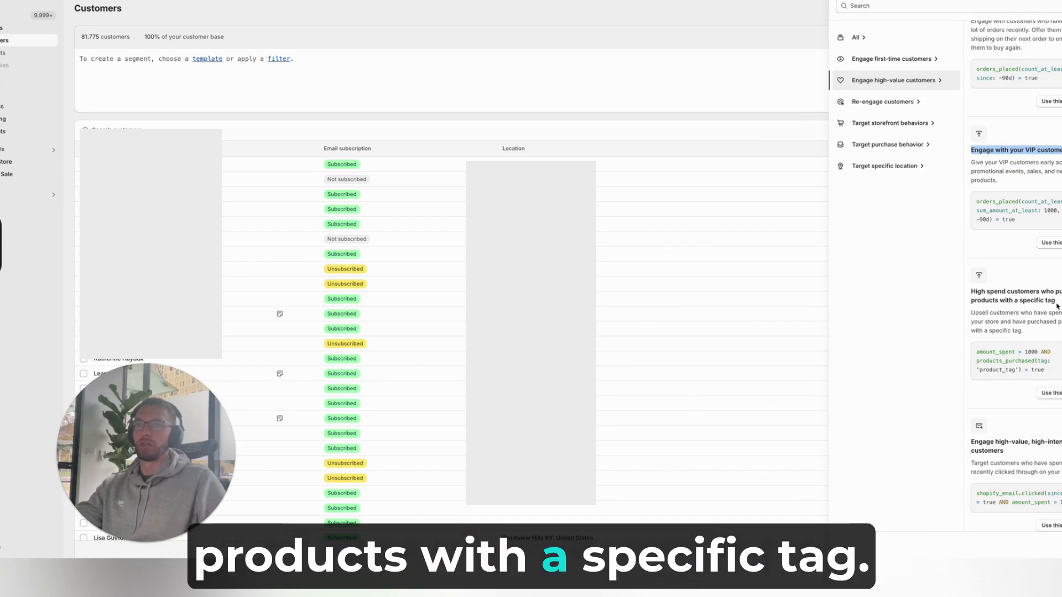
left_click(760, 44)
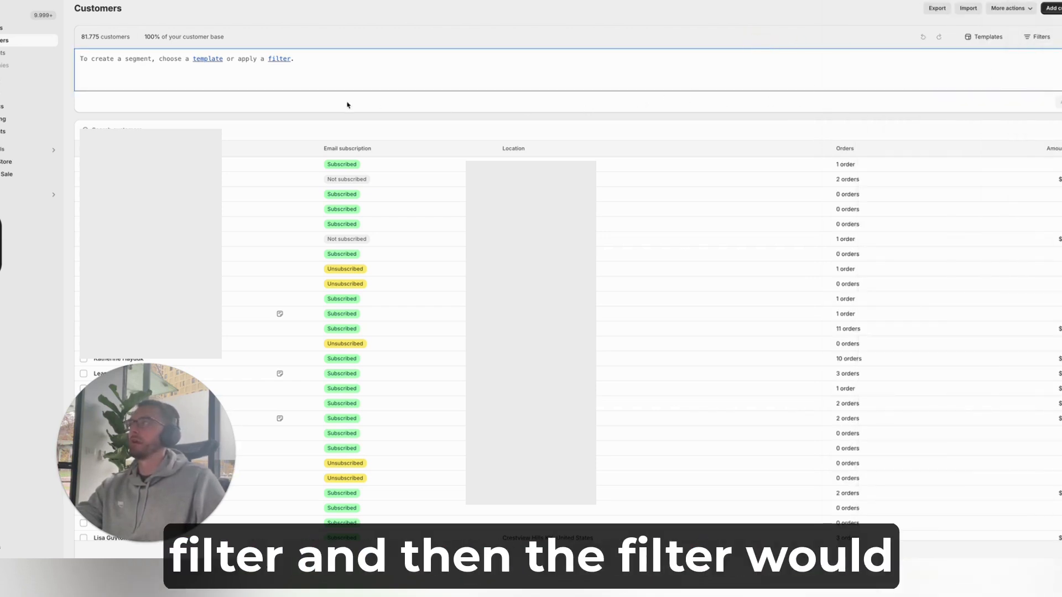
Switch to the Google Ads account and open the Audience manager in the shared library
triple_click(100, 35)
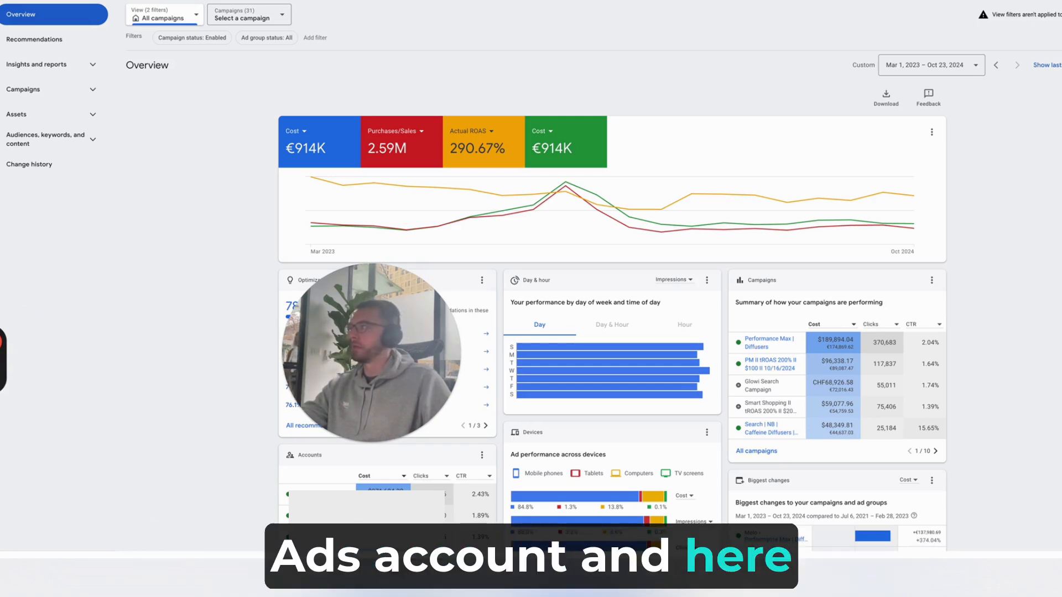
left_click(1, 127)
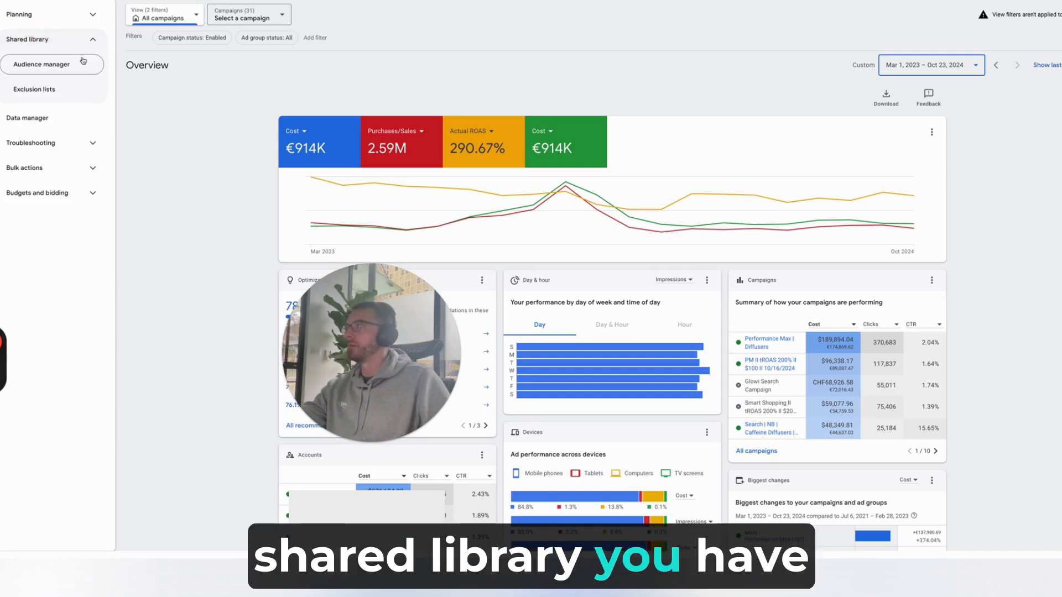
left_click(48, 71)
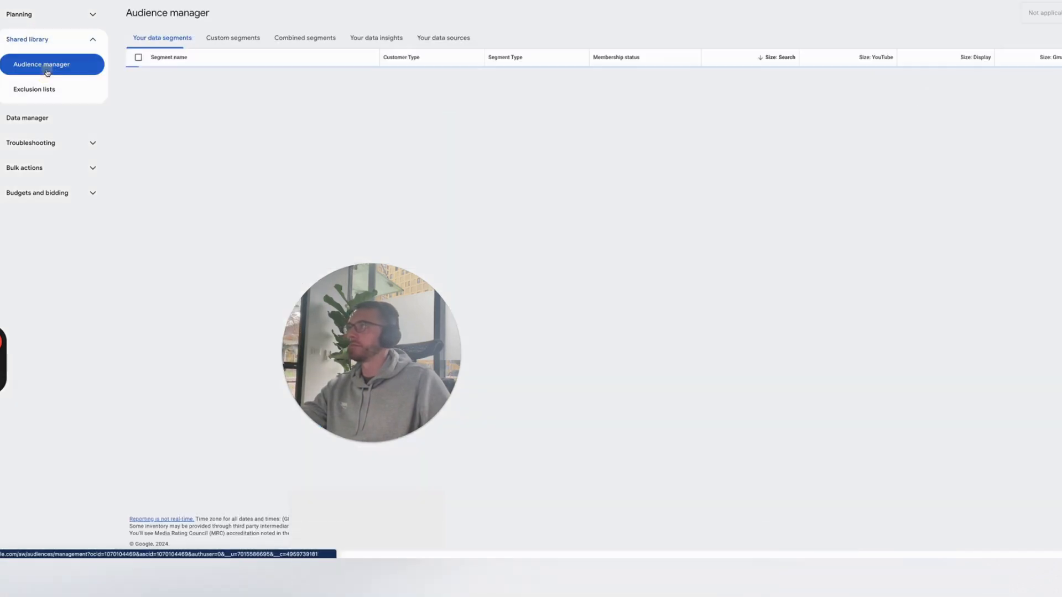
Start a new customer list segment and choose to upload a file manually as its data source
left_click(137, 213)
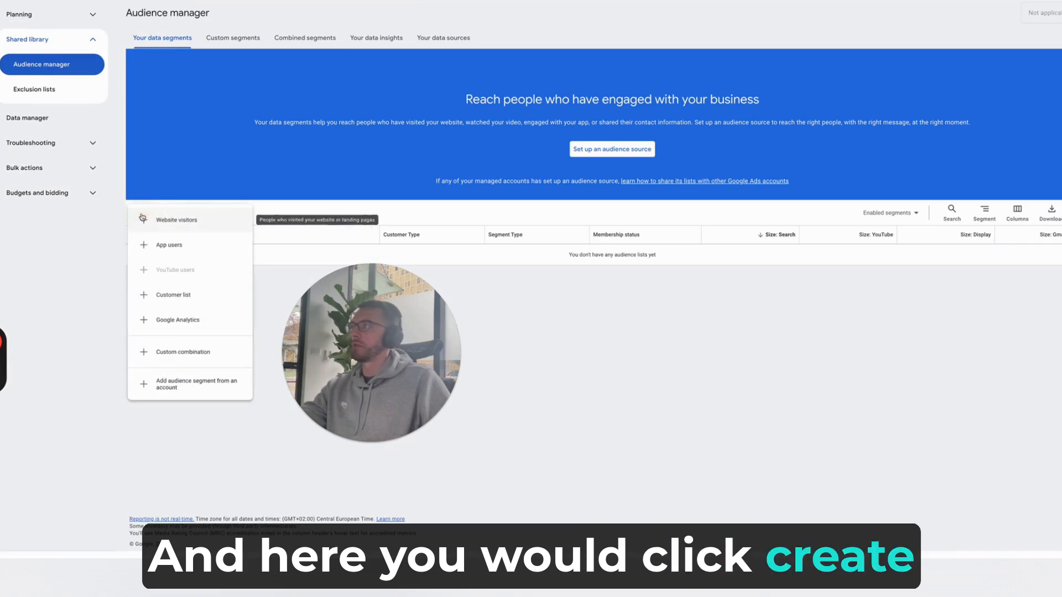
left_click(172, 299)
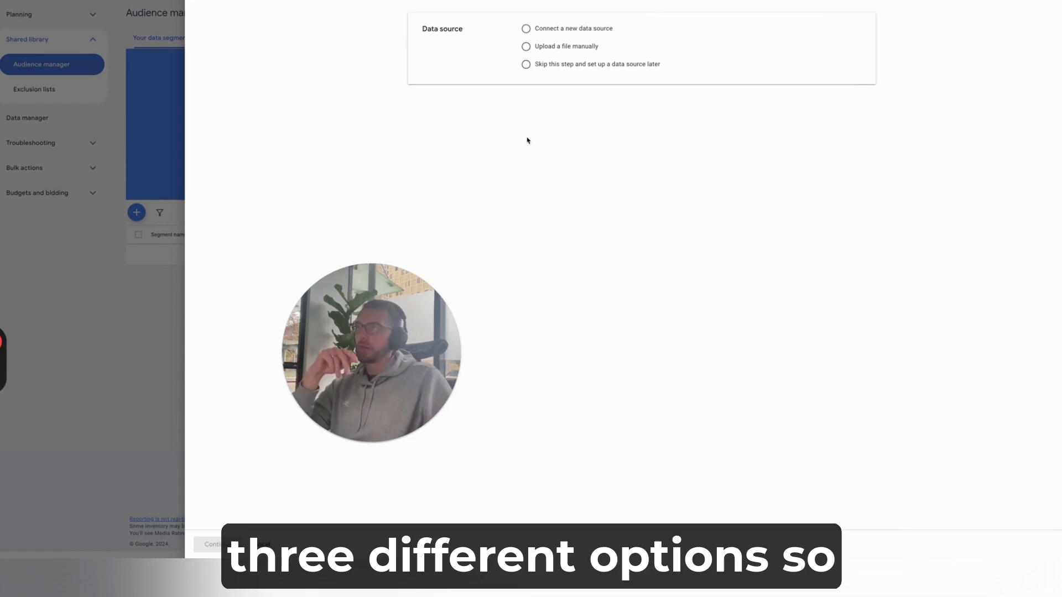
left_click(547, 31)
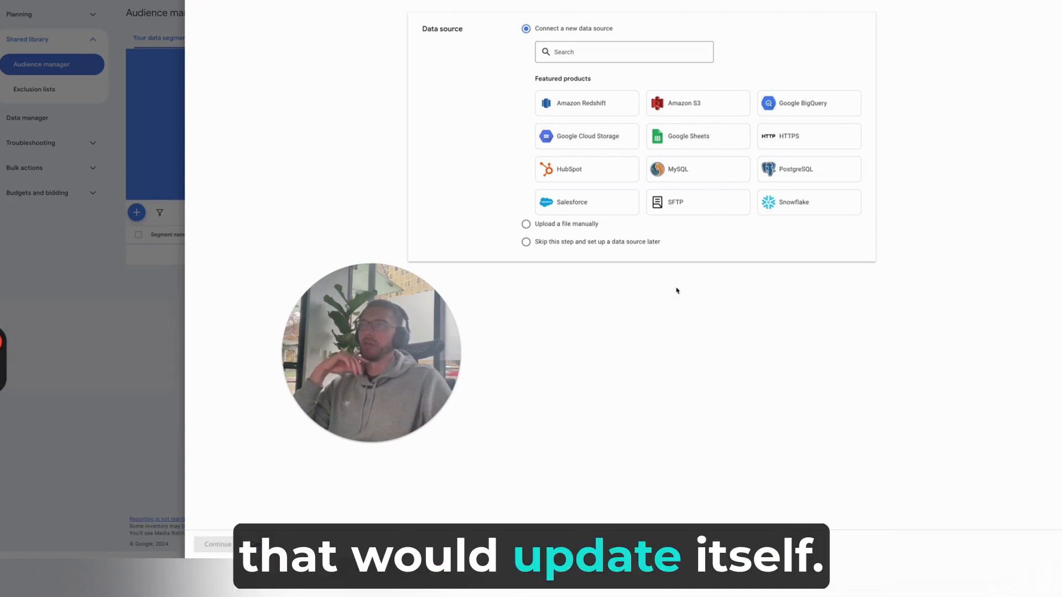
left_click(579, 226)
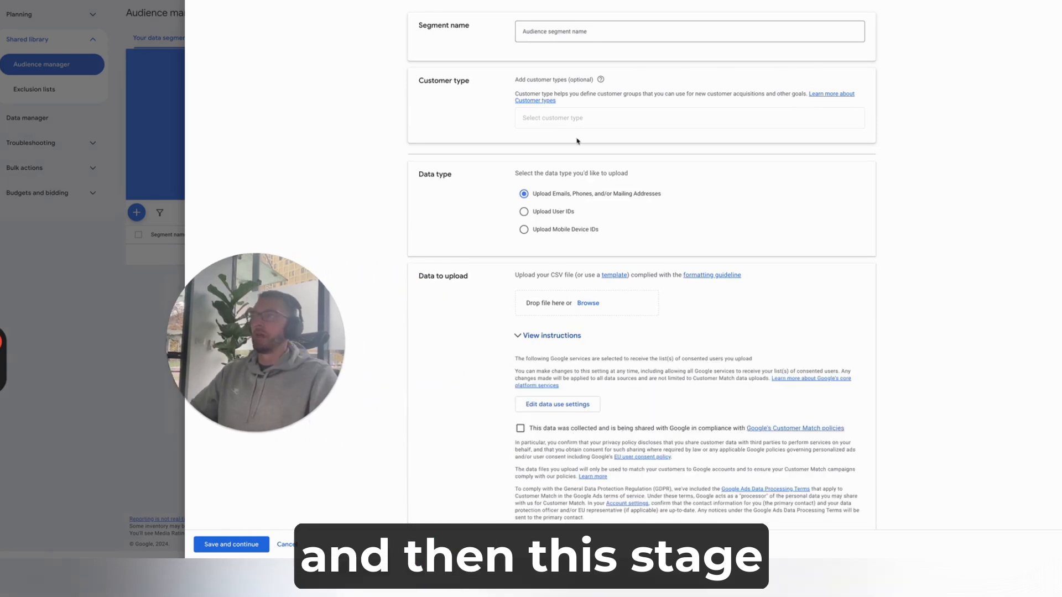
Name the segment "Customer email exports 10/21/2024" and use Upload Emails, Phones, and/or Mailing Addresses as the data type
left_click(547, 32)
left_click(608, 33)
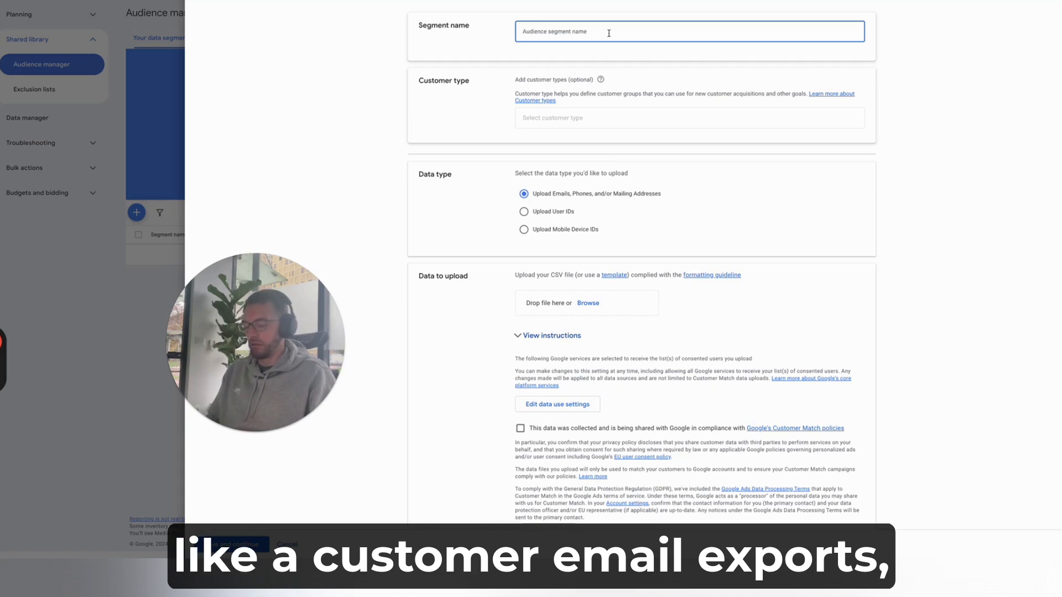
type("Customer email expo")
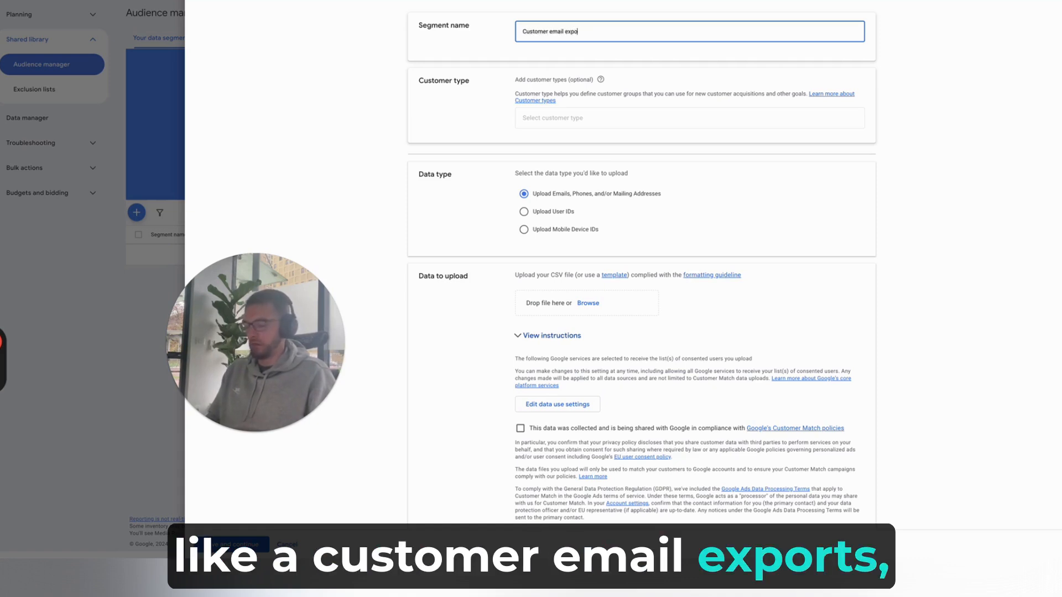
type("rts 10/21/202")
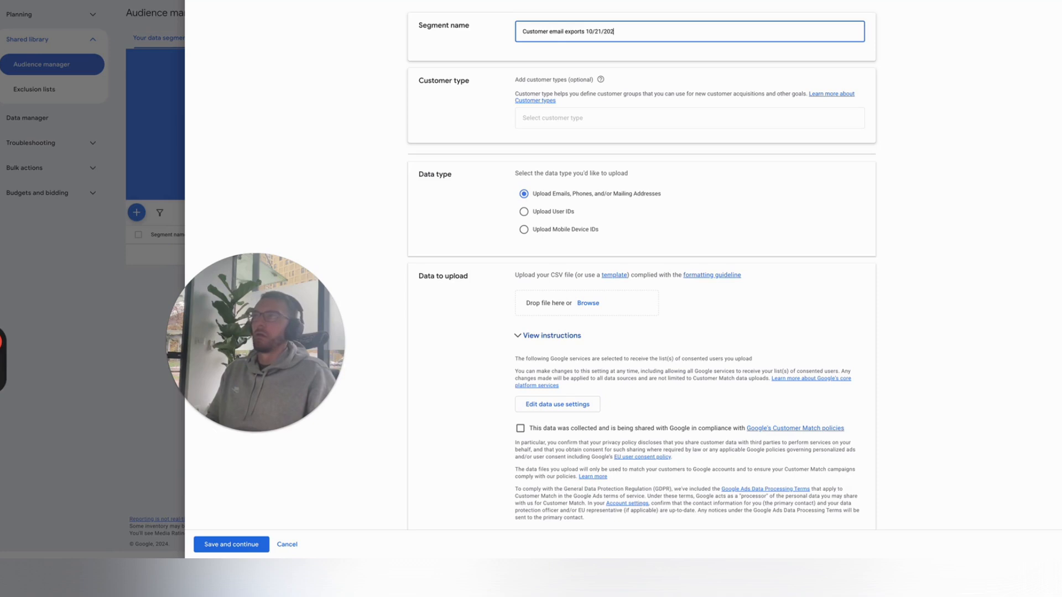
type("4")
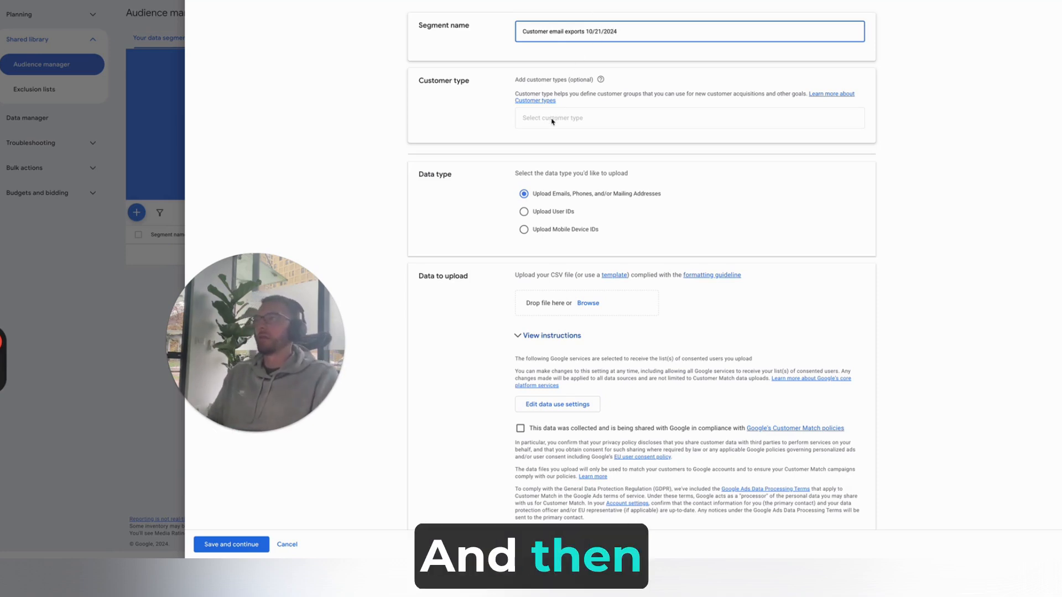
left_click(617, 197)
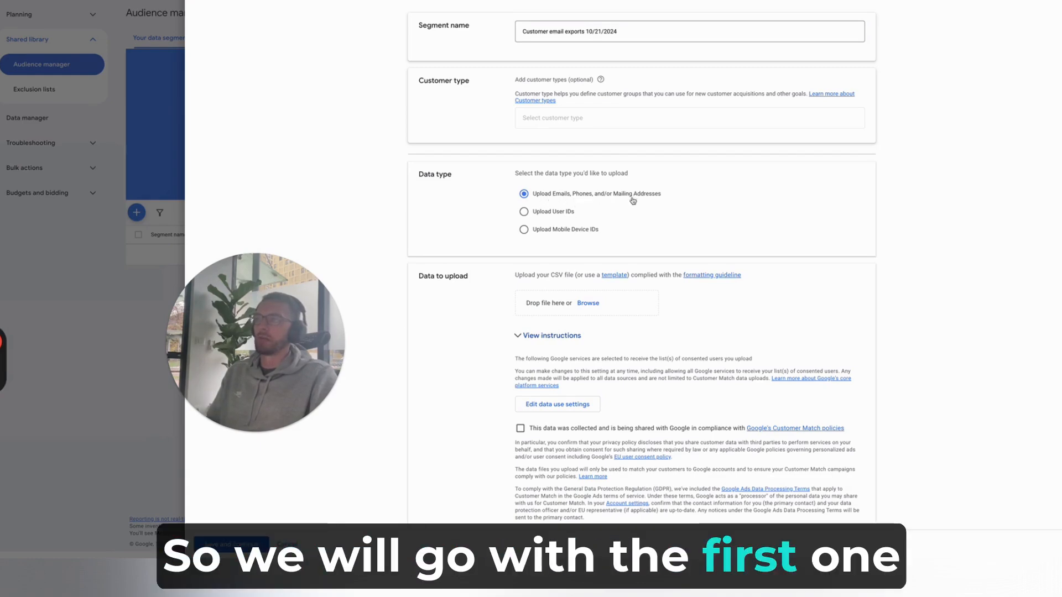
Expand the upload instructions and review the example CSV columns and the data compliance terms
scroll(640, 290, "down", 2)
left_click(533, 247)
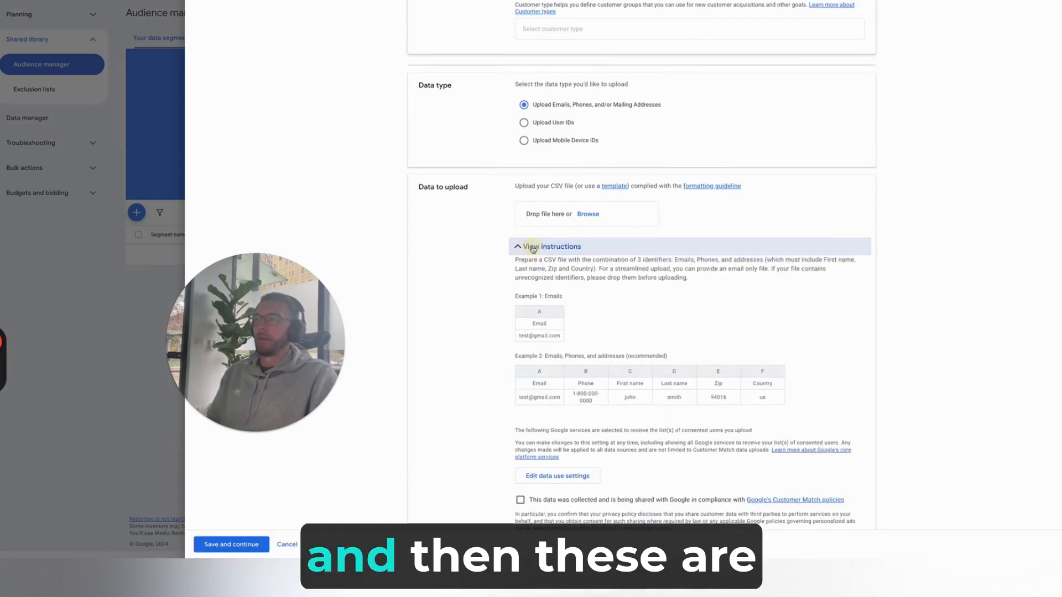
scroll(591, 319, "down", 1)
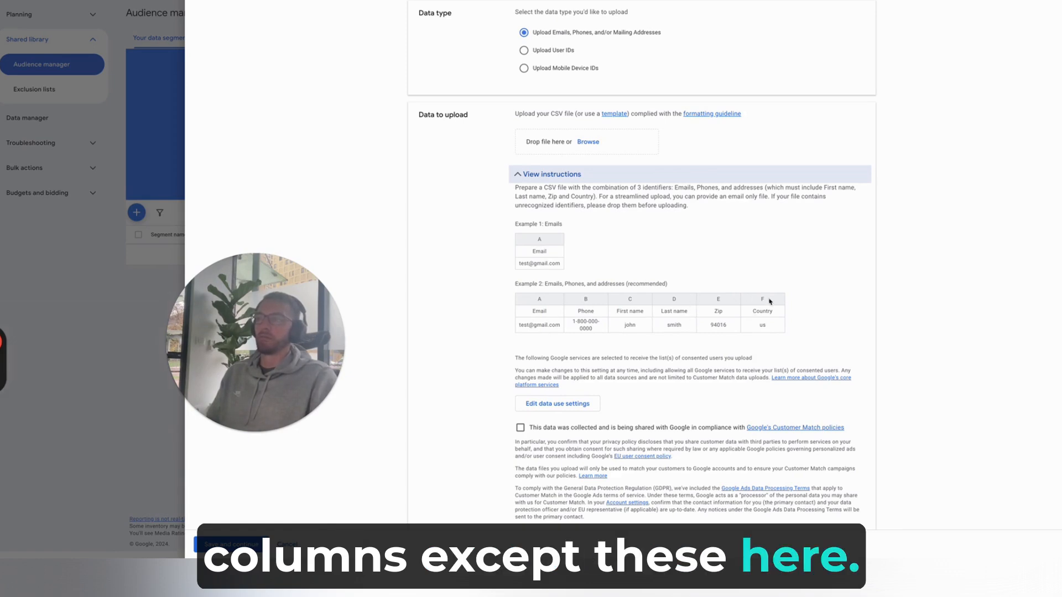
scroll(768, 300, "down", 2)
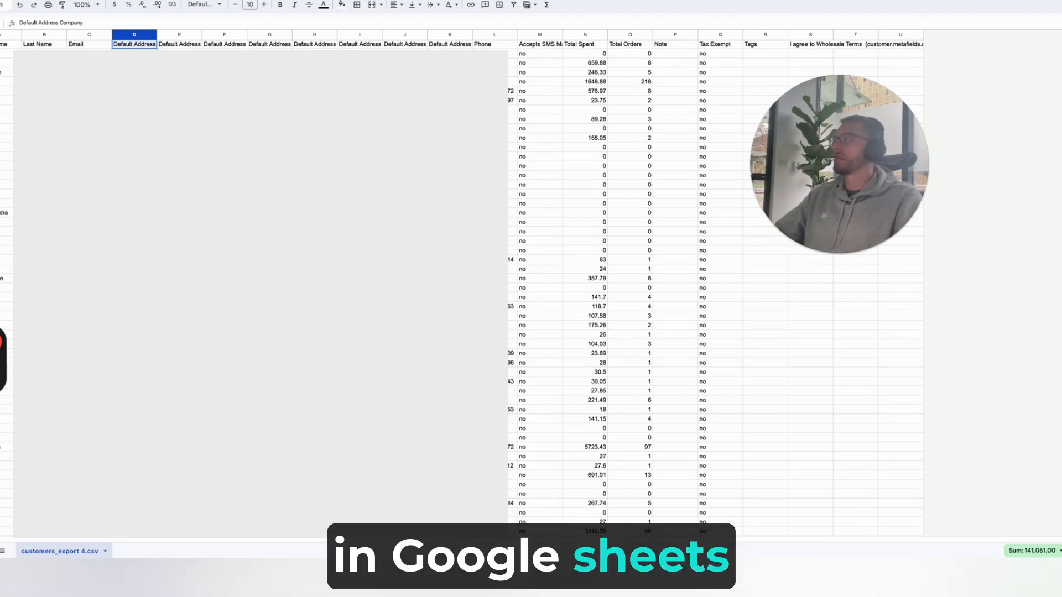
Switch to the customers_export 4.csv sheet in Google Sheets and delete columns D to H, starting with Default Address Company
left_click(8, 34)
left_click_drag(37, 39, 87, 35)
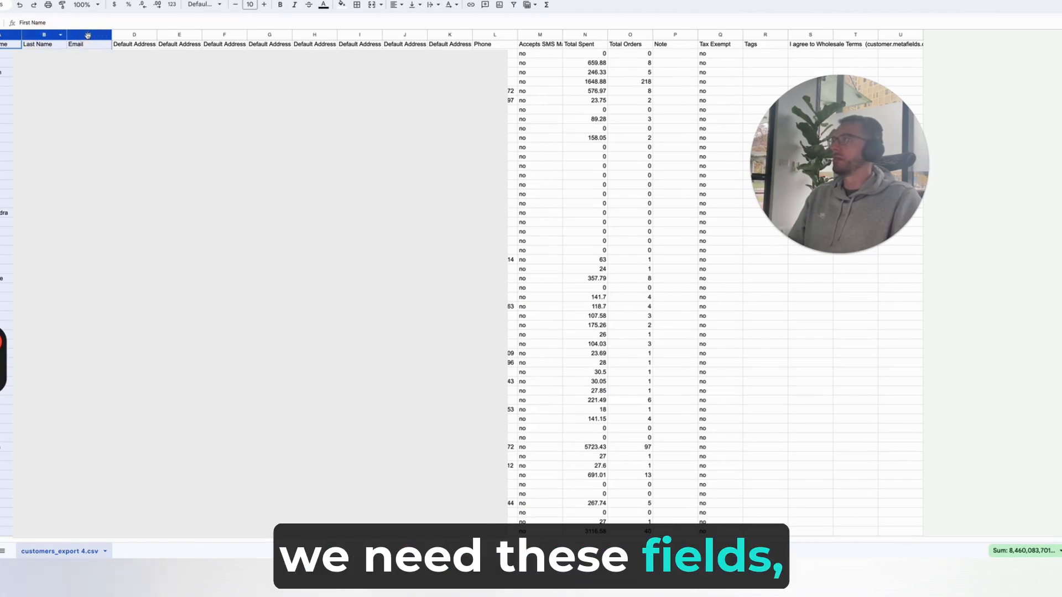
left_click(125, 43)
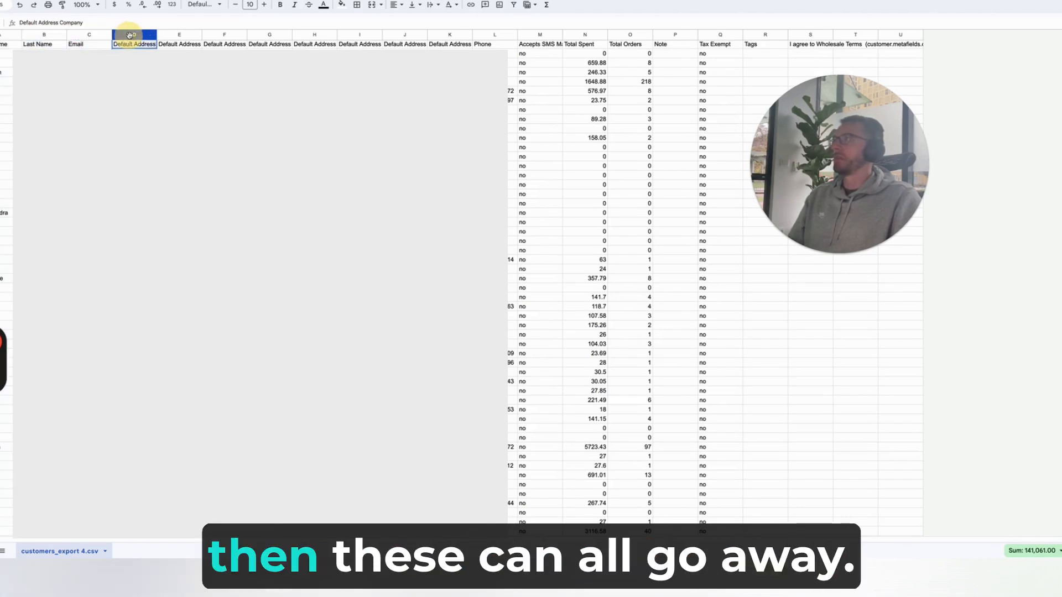
left_click(227, 35, "shift")
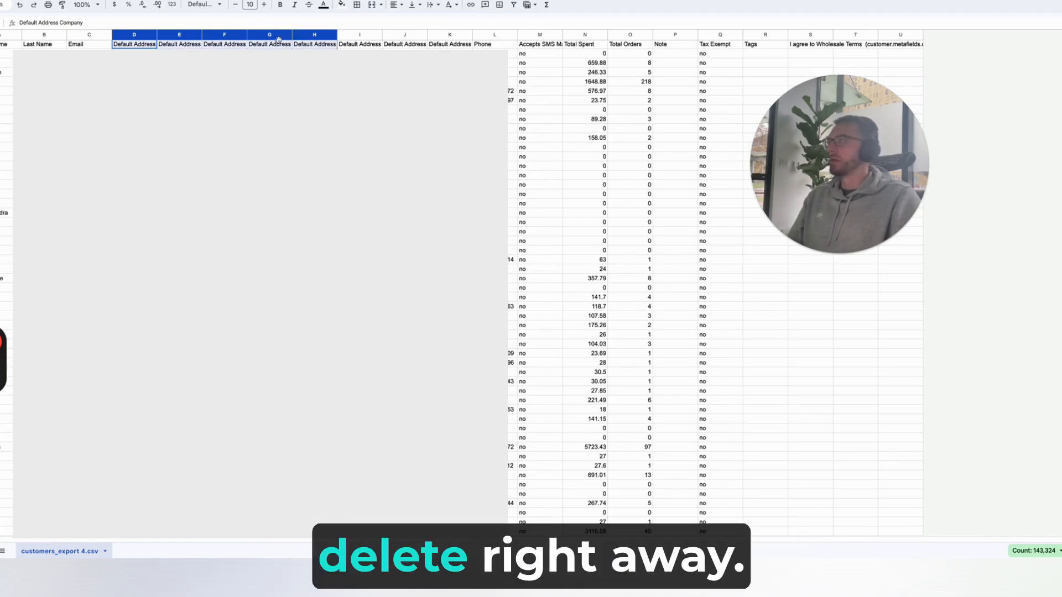
right_click(251, 39)
left_click(287, 141)
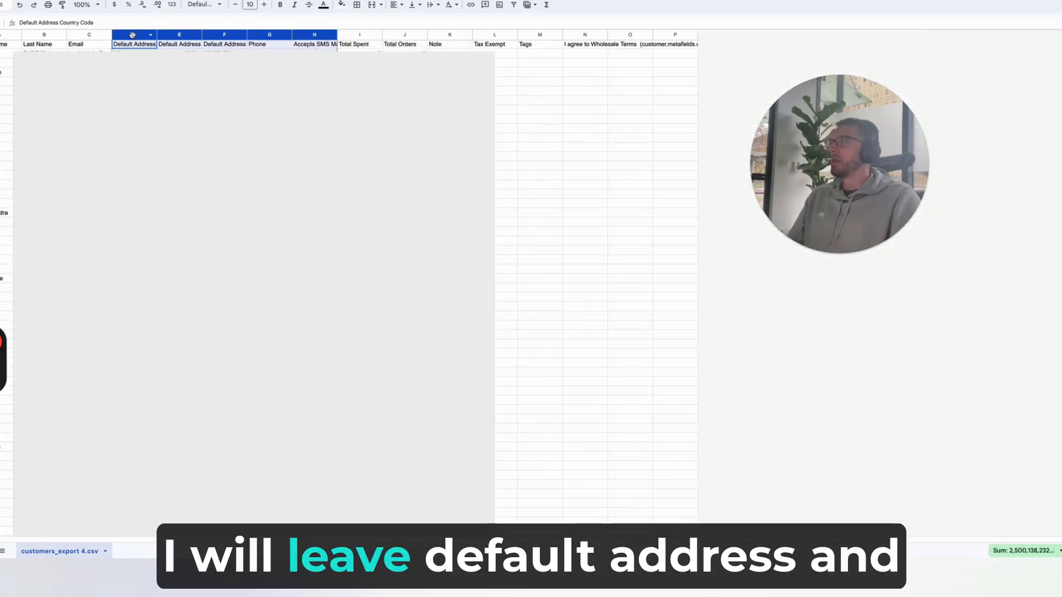
Check the address and phone columns to keep, and delete columns H to P, from Accepts SMS Marketing onward
left_click(103, 47)
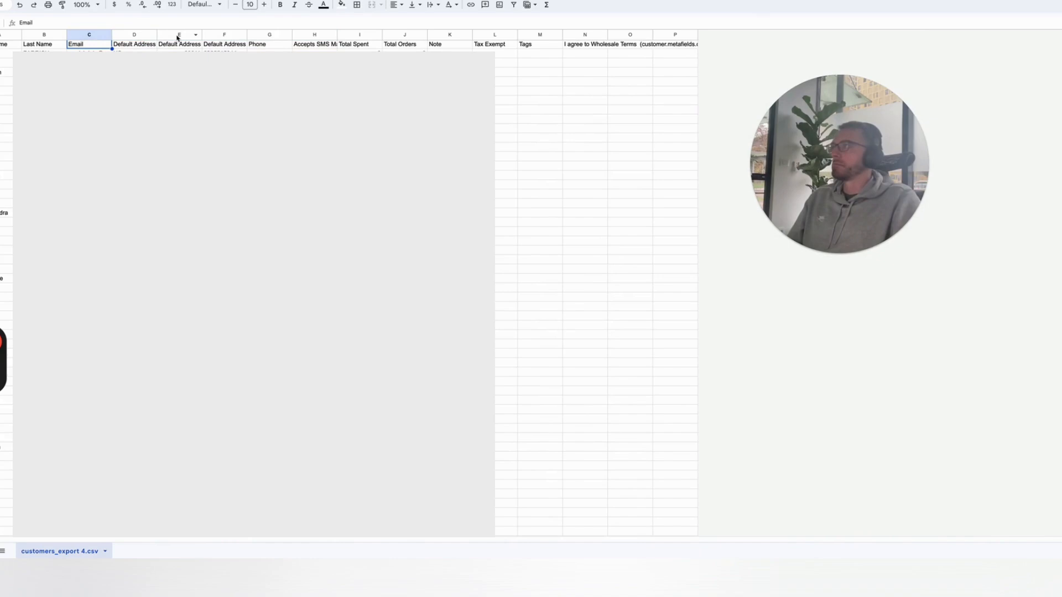
left_click(178, 36)
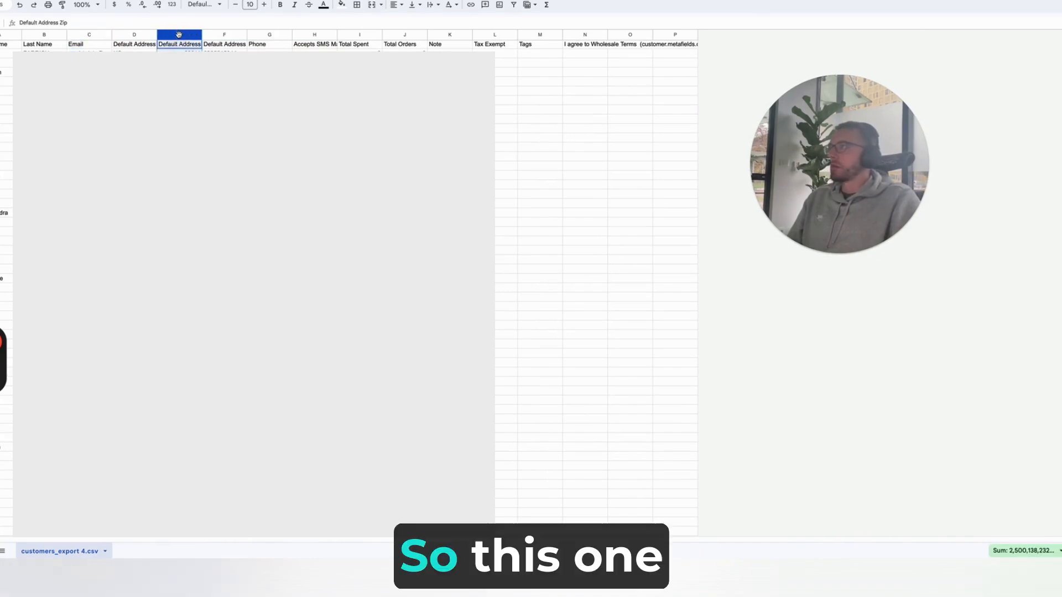
left_click(216, 36)
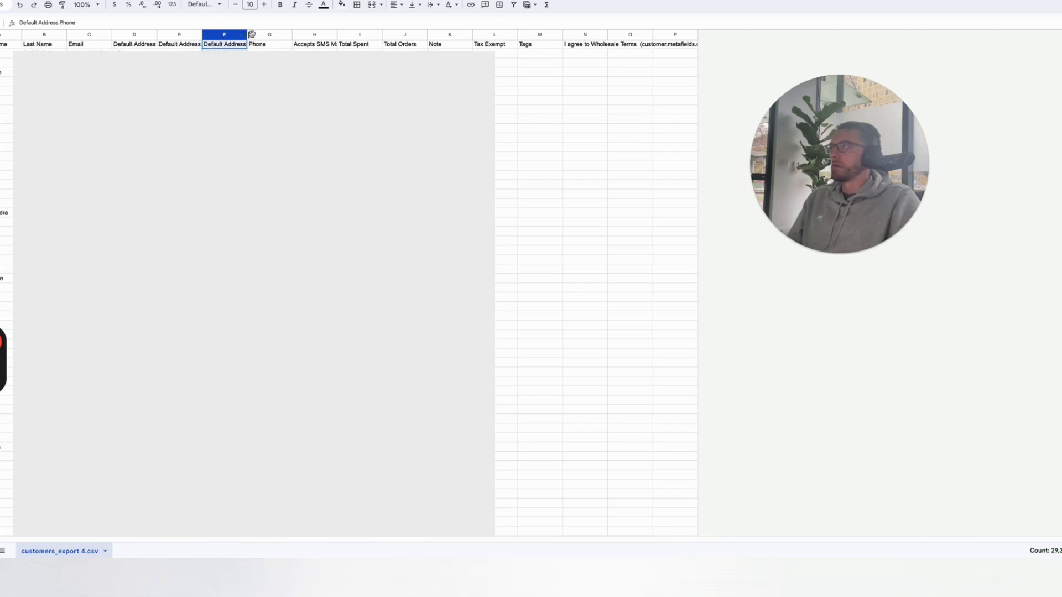
left_click(314, 36)
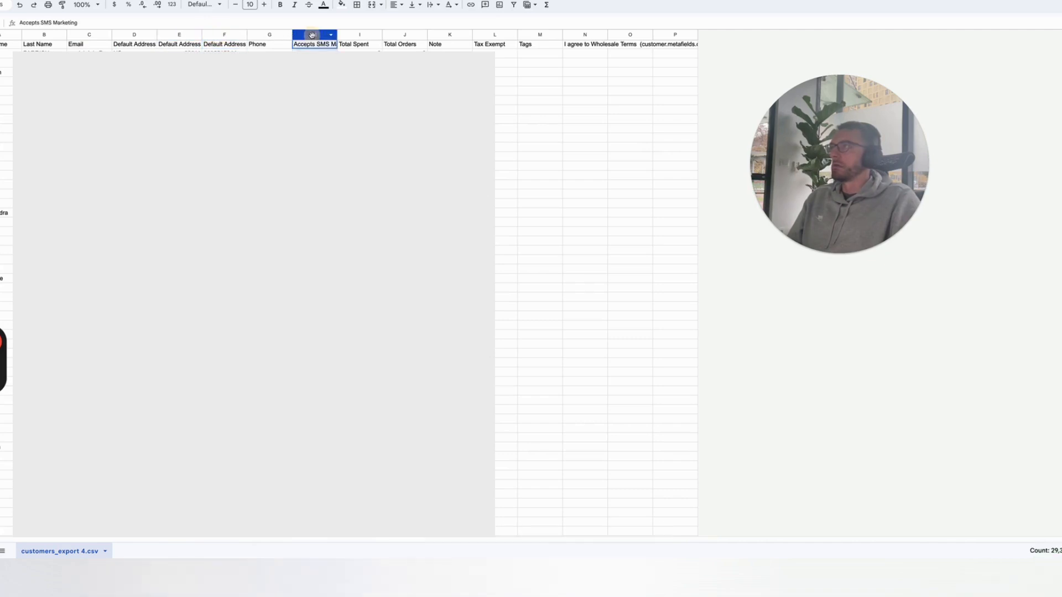
left_click(674, 34, "shift")
right_click(673, 35)
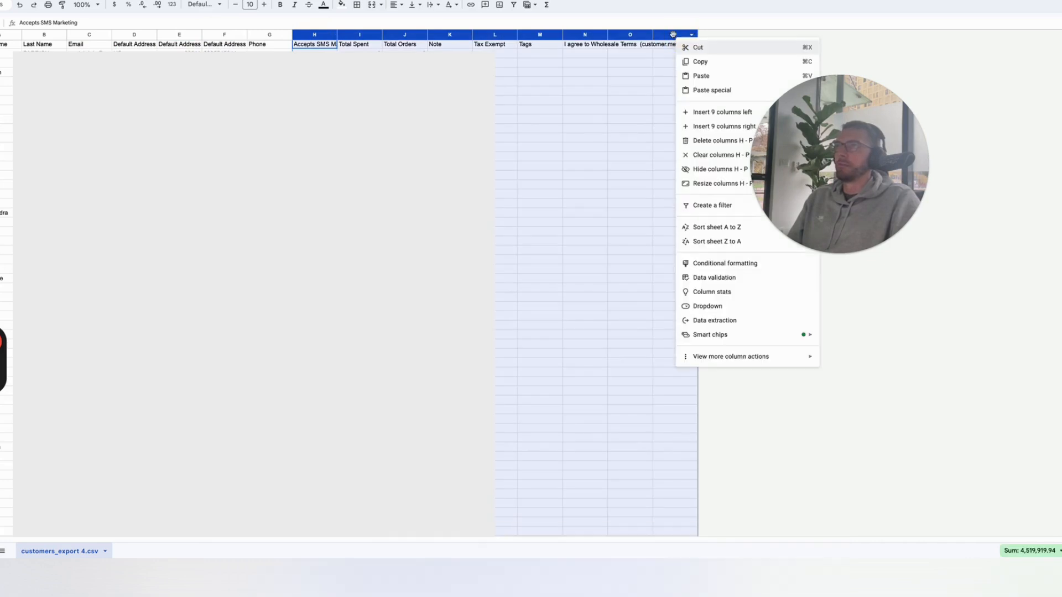
left_click(707, 142)
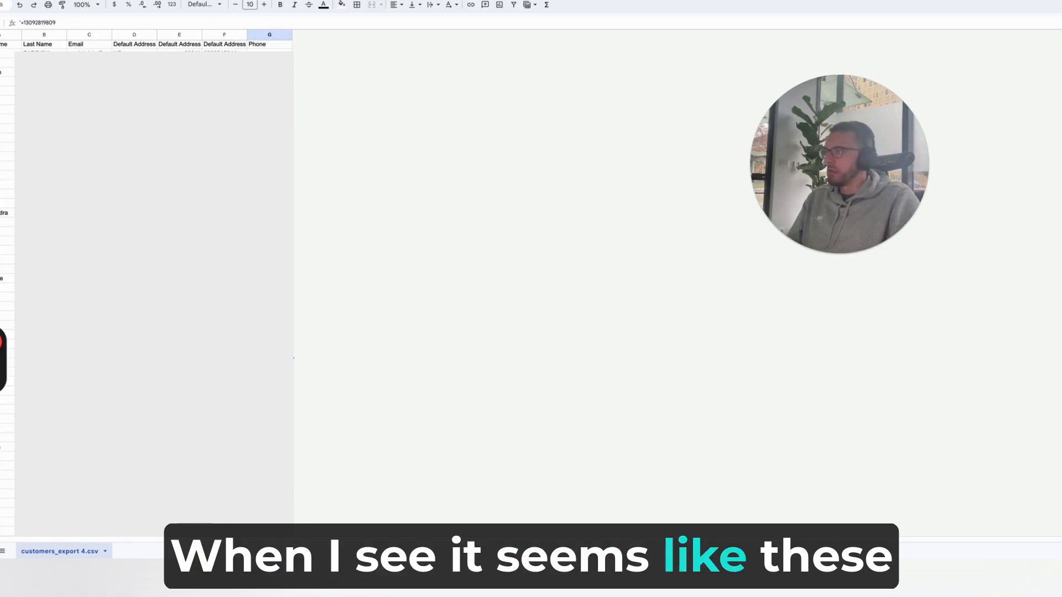
Compare a customer's entries in the Default Address Phone and Phone columns
left_click(224, 363)
left_click(270, 364)
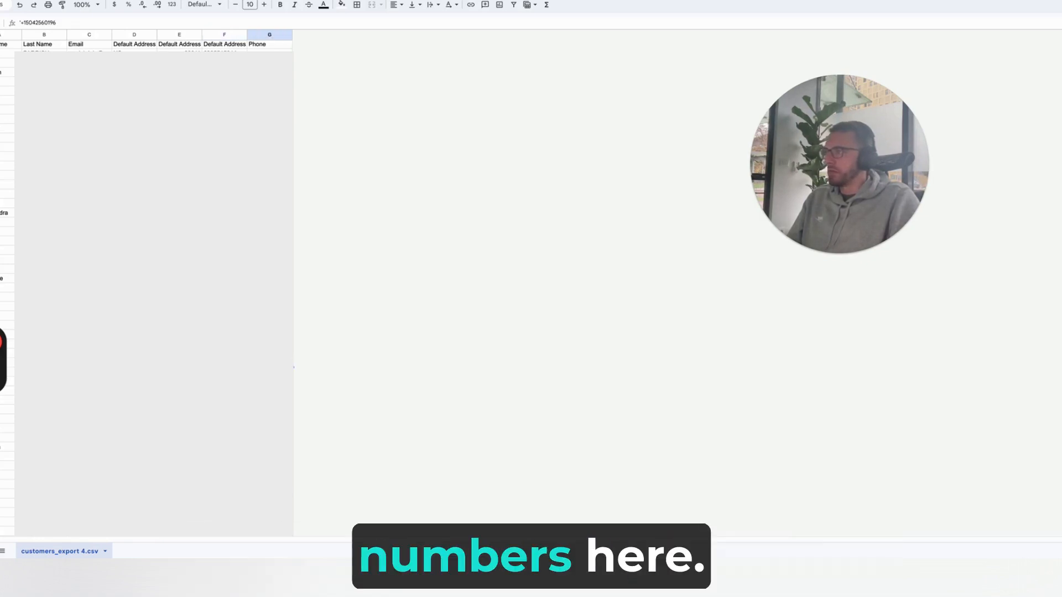
Compare further customers' Default Address Phone and Phone entries, and check the First Name, Last Name and Email headers
left_click(224, 363)
left_click(270, 381)
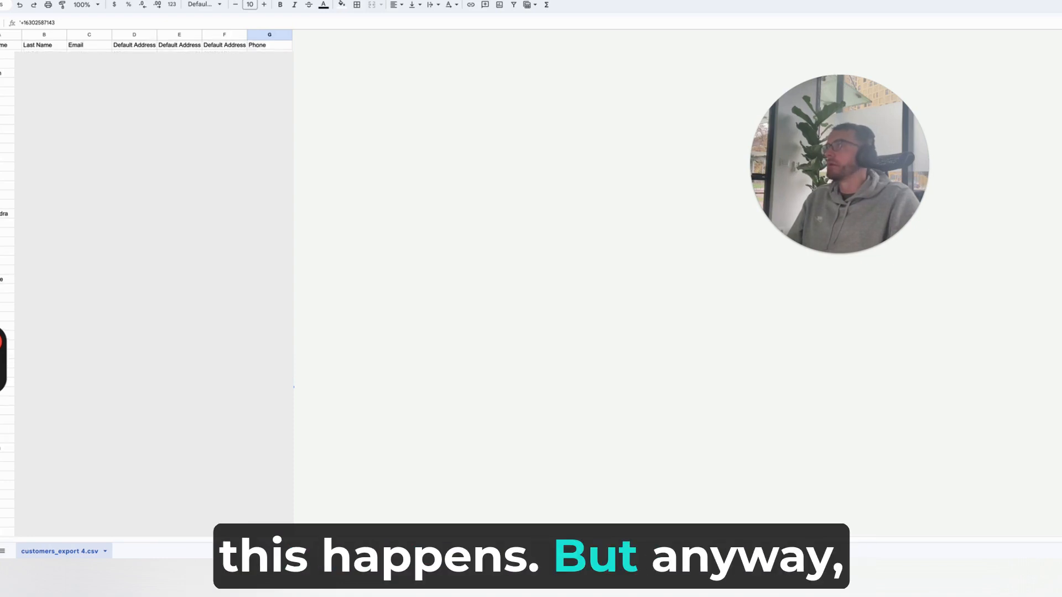
left_click(3, 45)
left_click(43, 44)
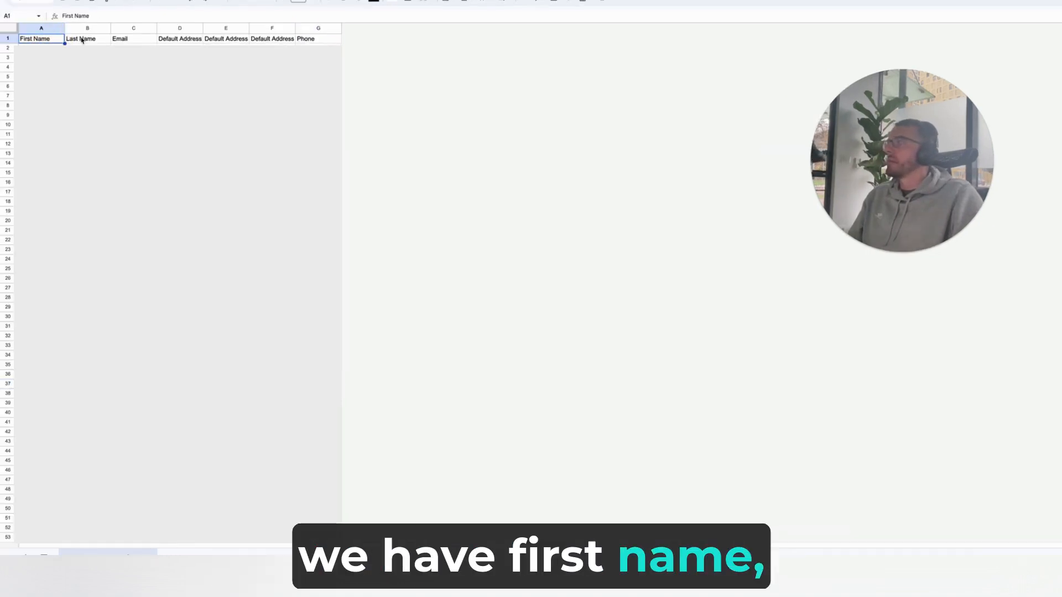
left_click(85, 45)
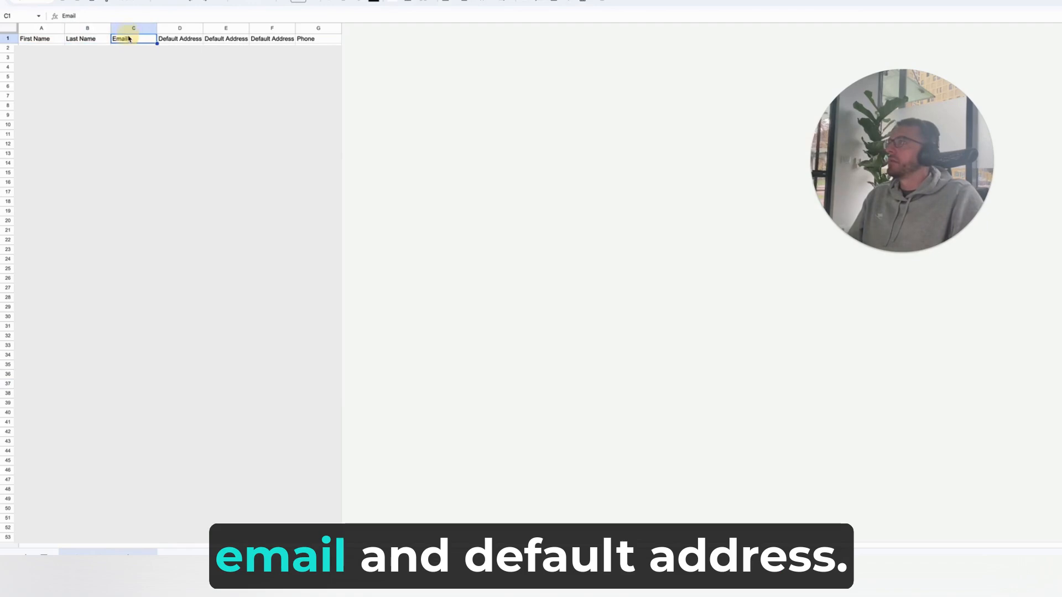
Rename the Default Address Country Code header in D1 to Country
left_click(183, 41)
double_click(181, 40)
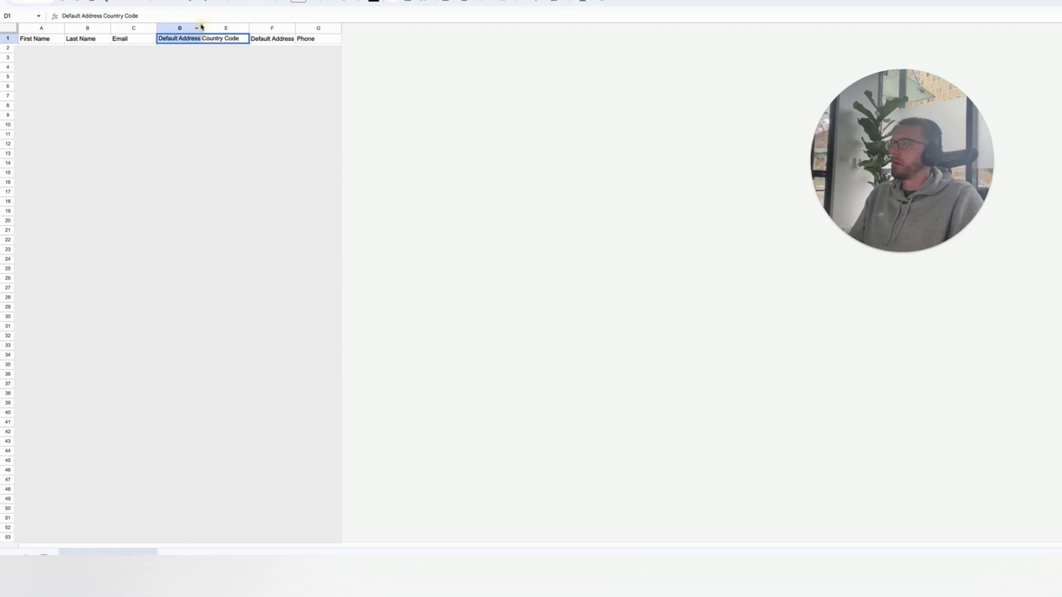
key("BackSpace")
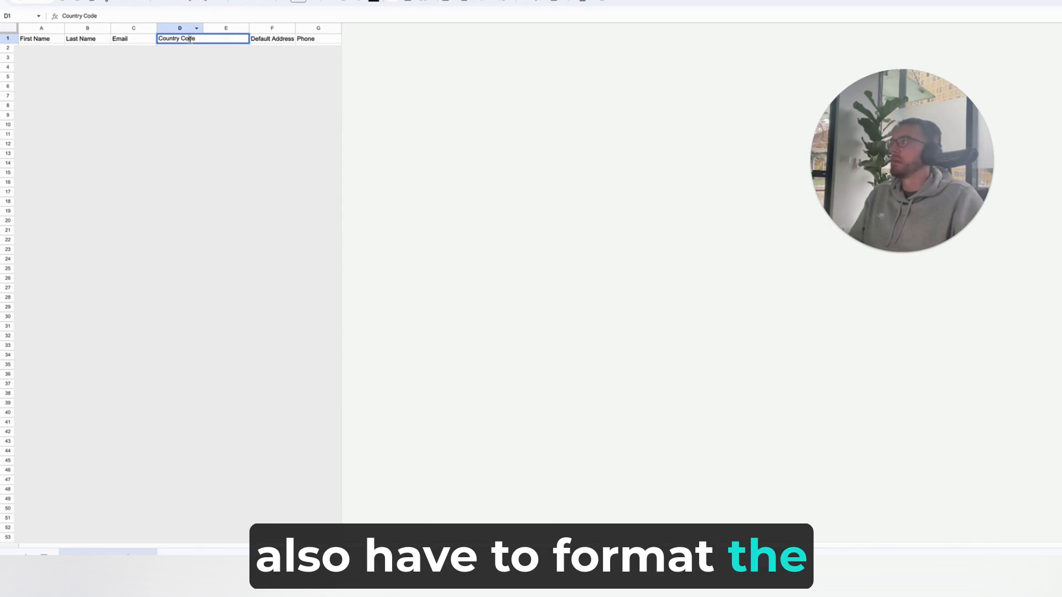
key("BackSpace")
key("BackSpace")
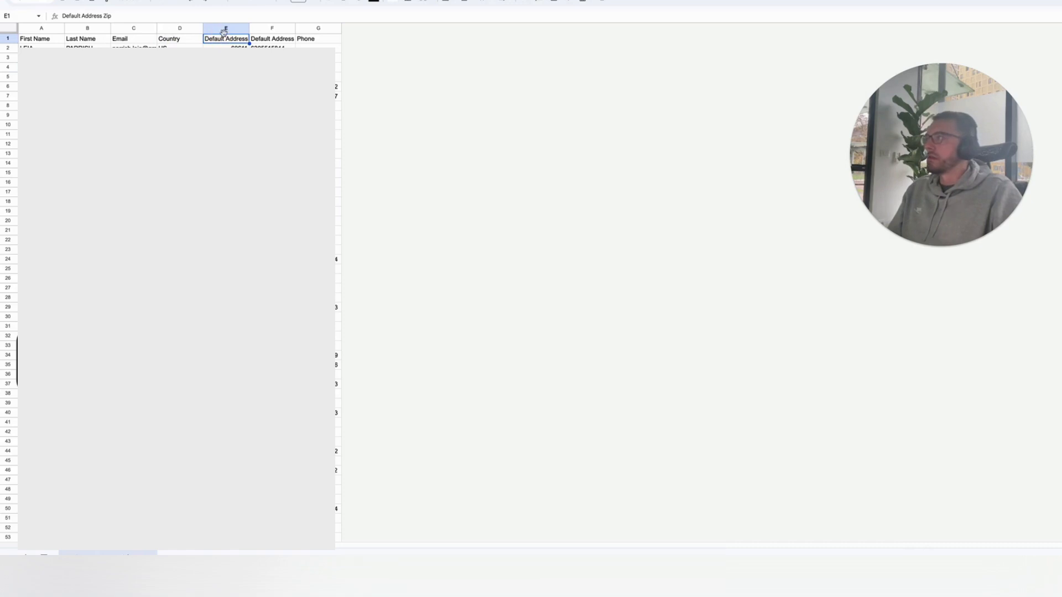
Right-align the Default Address Zip header in E1 and rename it to Zip
left_click(446, 2)
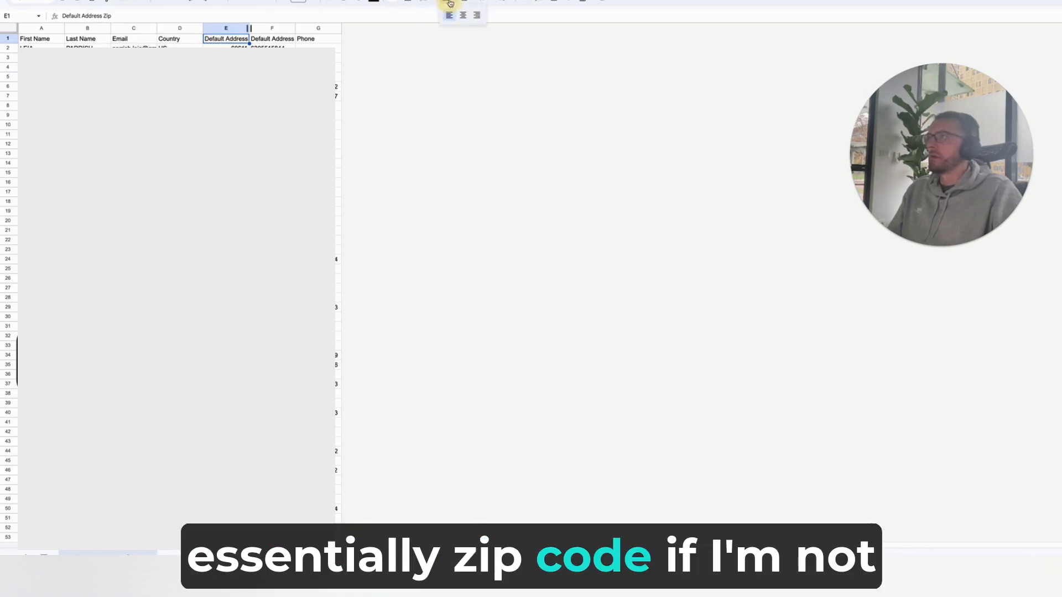
left_click(476, 15)
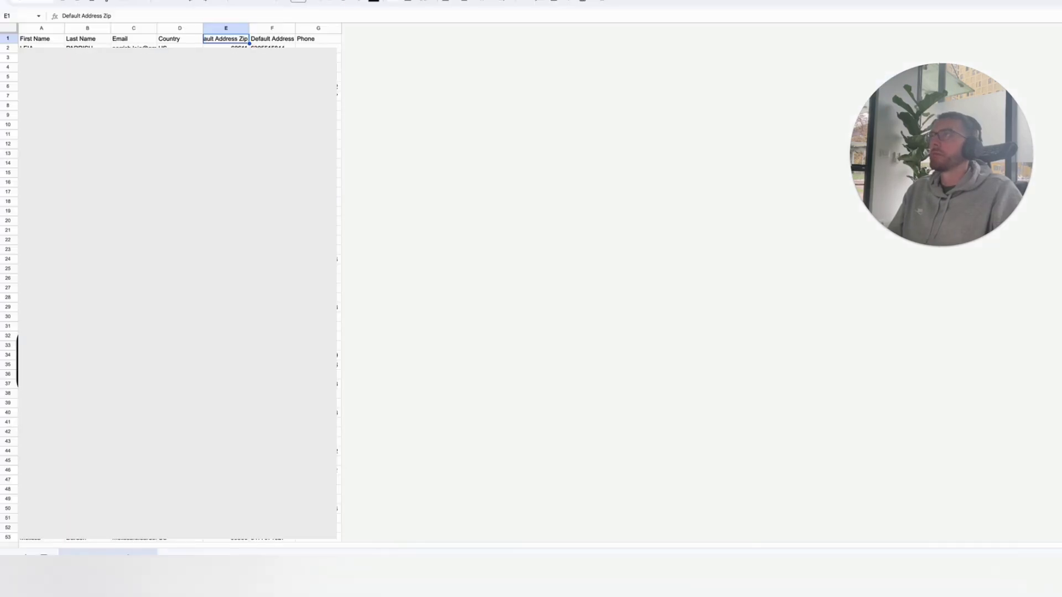
double_click(234, 39)
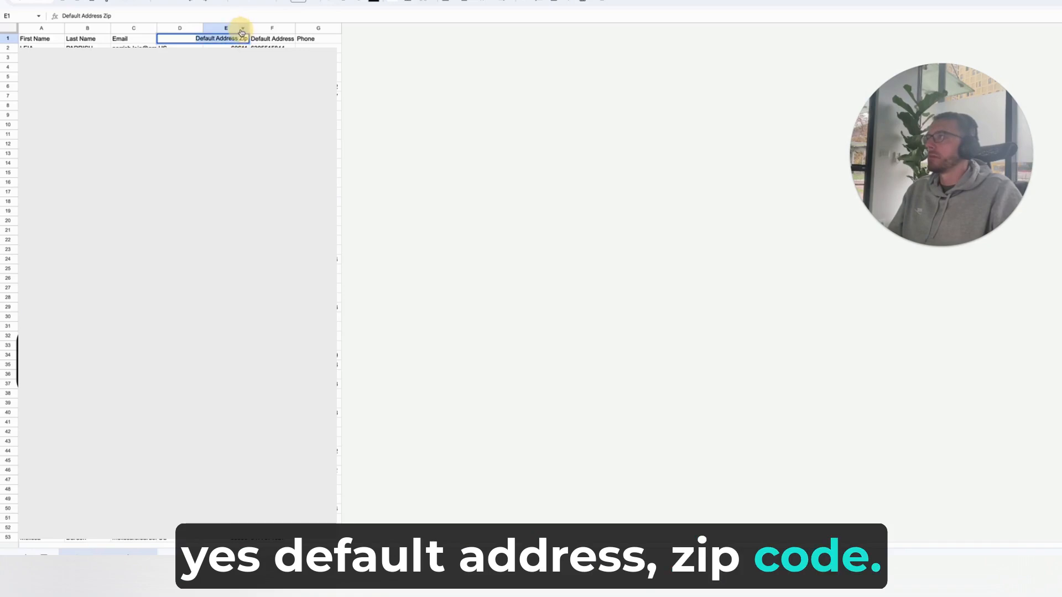
key("BackSpace")
left_click(239, 67)
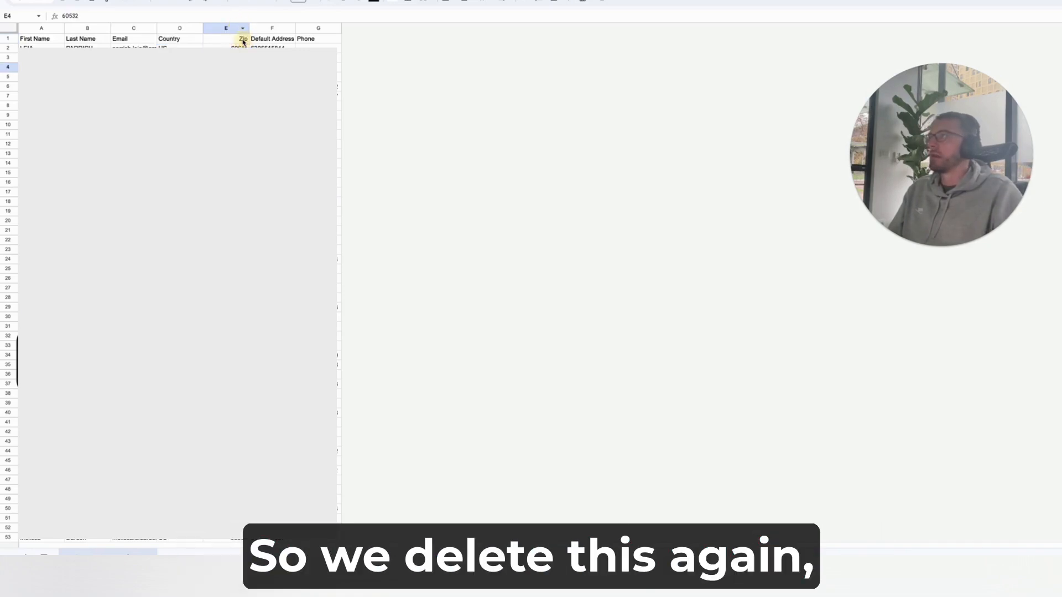
left_click(241, 40)
left_click(167, 38)
left_click(128, 39)
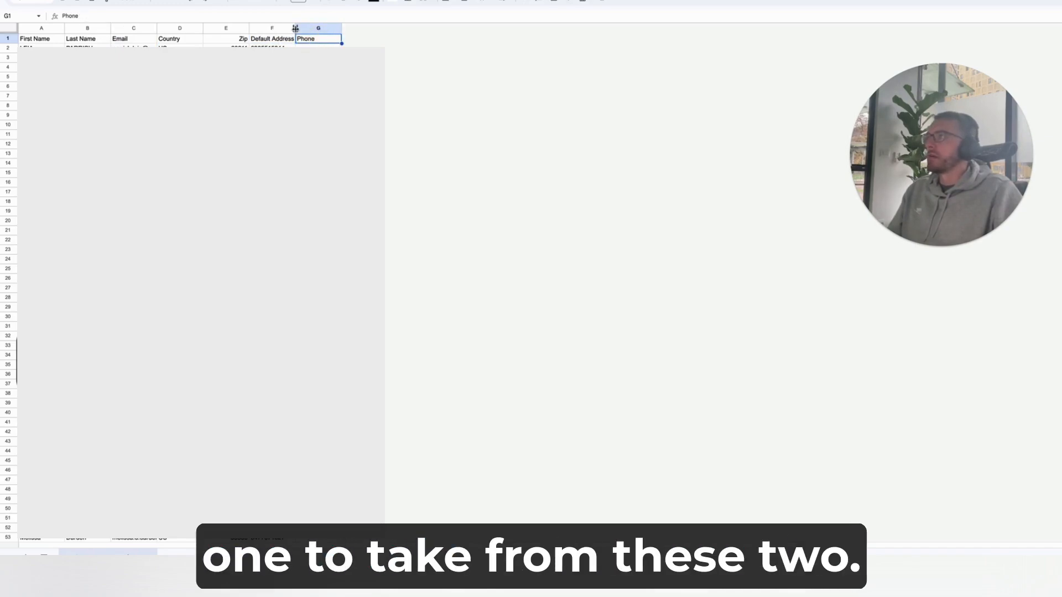
Widen column F enough to read its full Default Address Phone header, and delete the Phone column G
left_click_drag(325, 28, 339, 30)
left_click(299, 40)
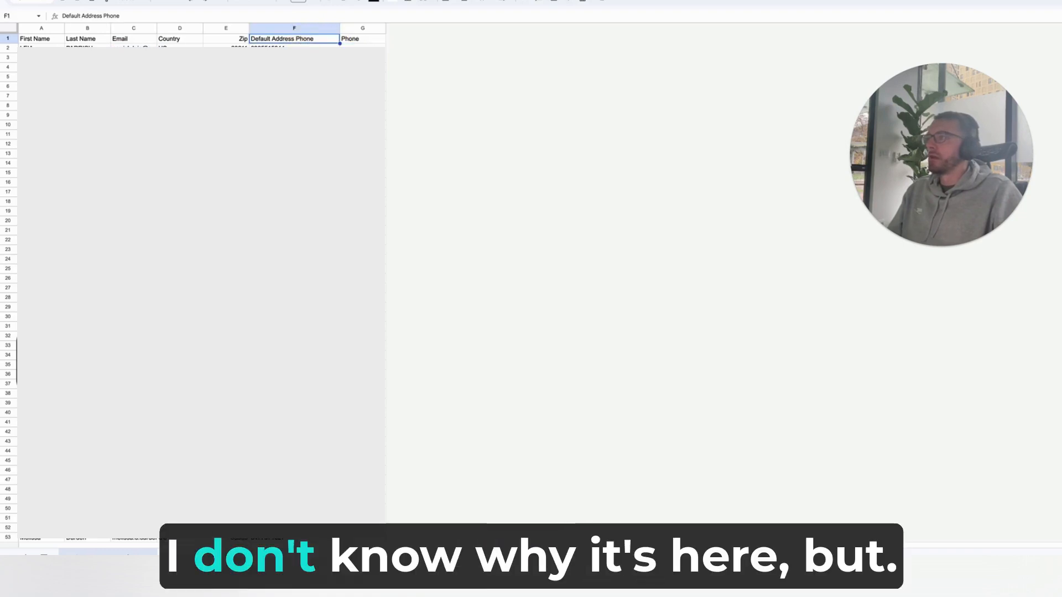
left_click_drag(339, 29, 322, 28)
left_click(340, 28)
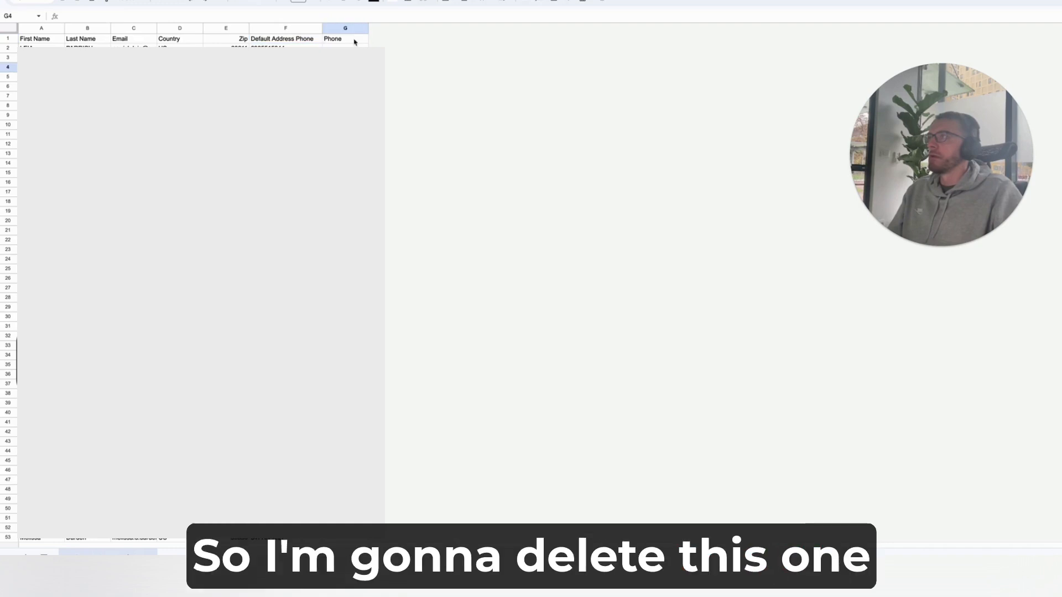
right_click(330, 27)
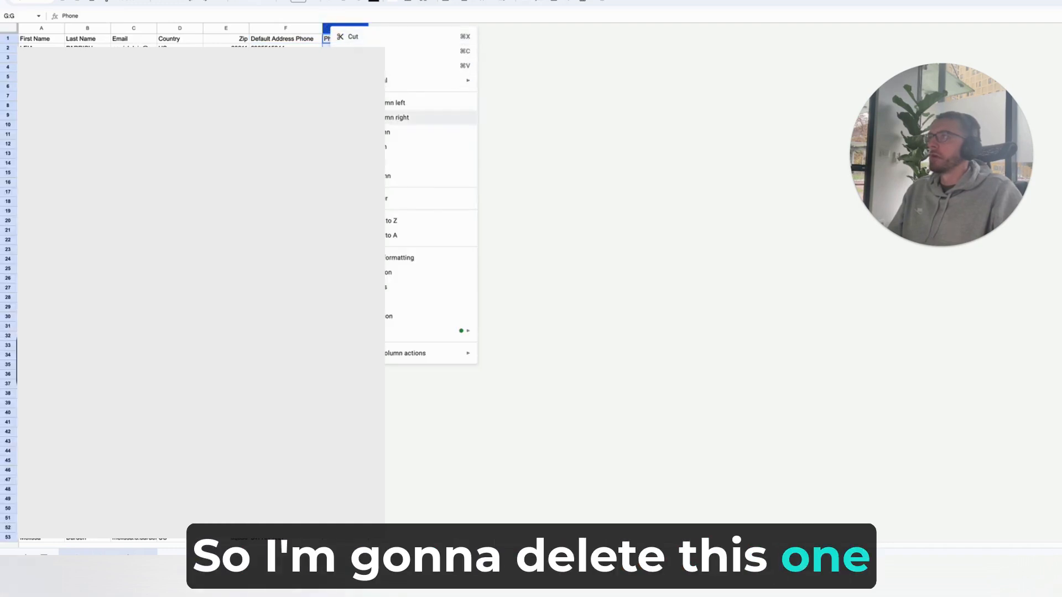
left_click(420, 132)
Rename the Default Address Phone header in F1 to Phone, checking the name against the example columns in Google Ads
double_click(291, 40)
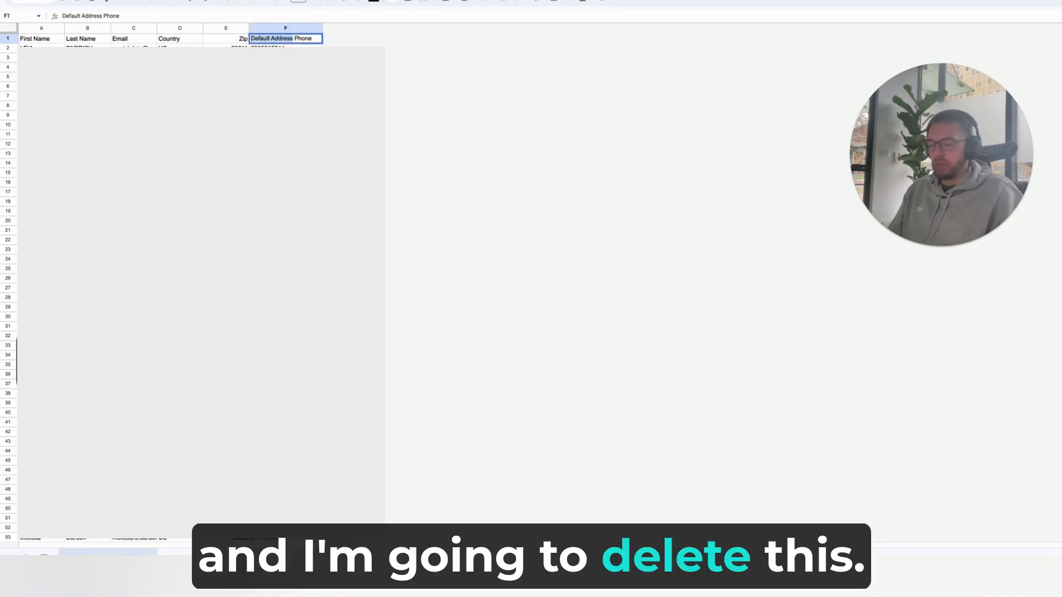
key("BackSpace")
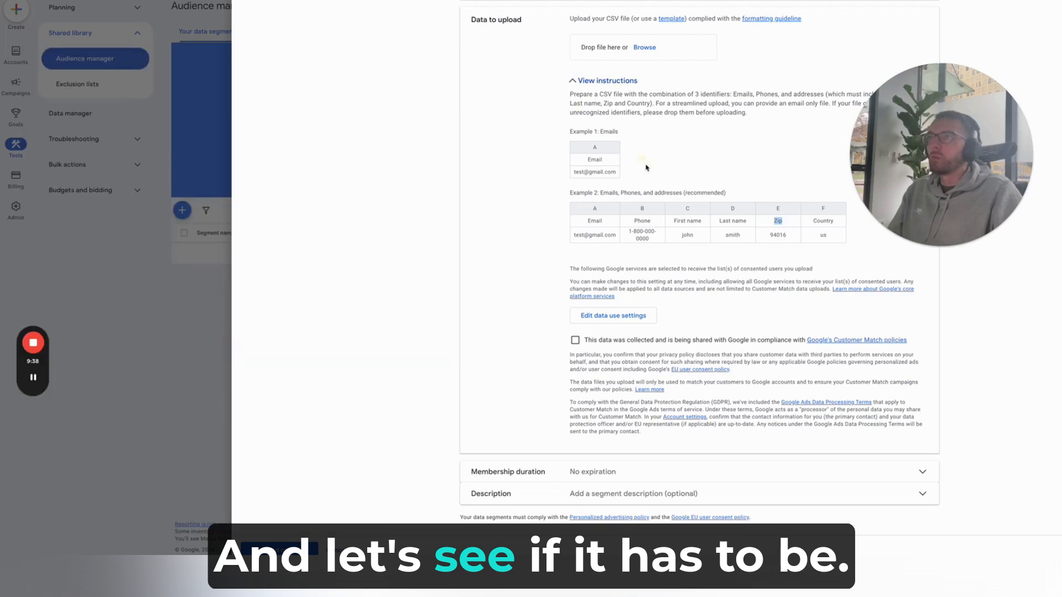
double_click(642, 221)
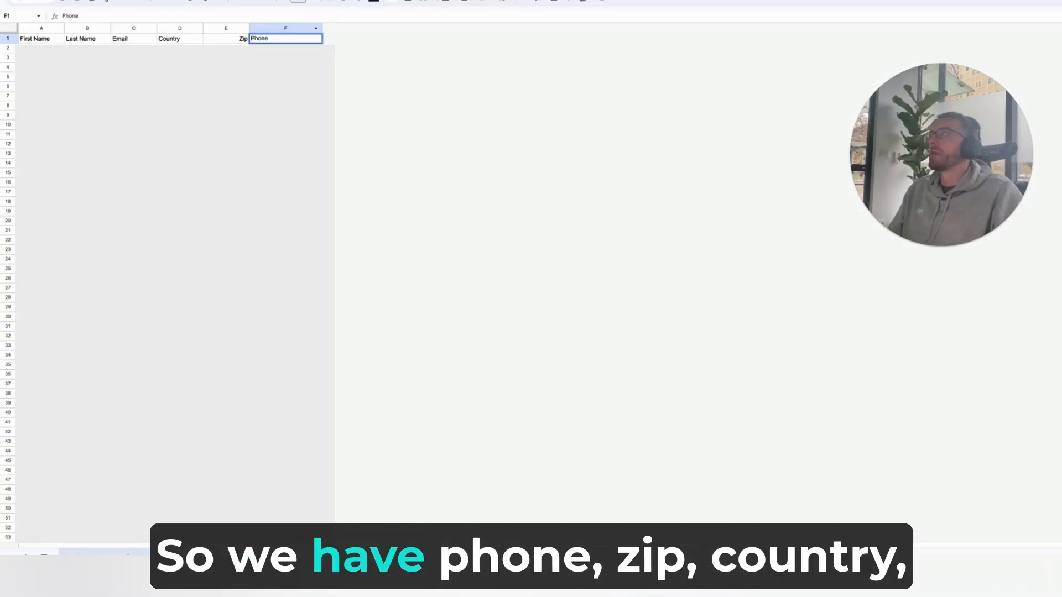
key("Return")
Make the header row 1 bold and center its text
left_click(8, 39)
left_click(328, 3)
left_click(445, 1)
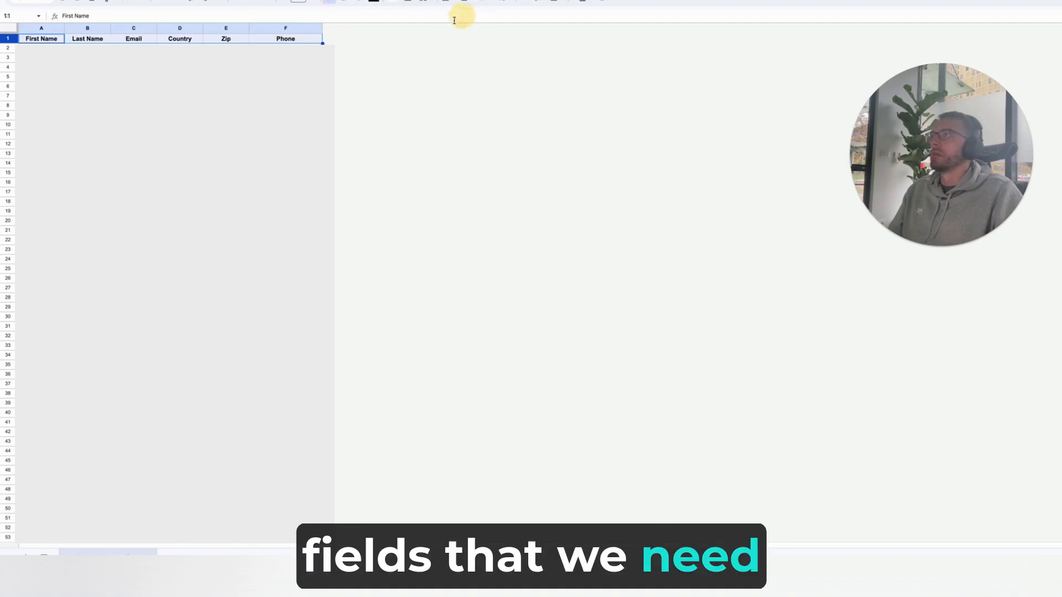
left_click(463, 15)
left_click(225, 125)
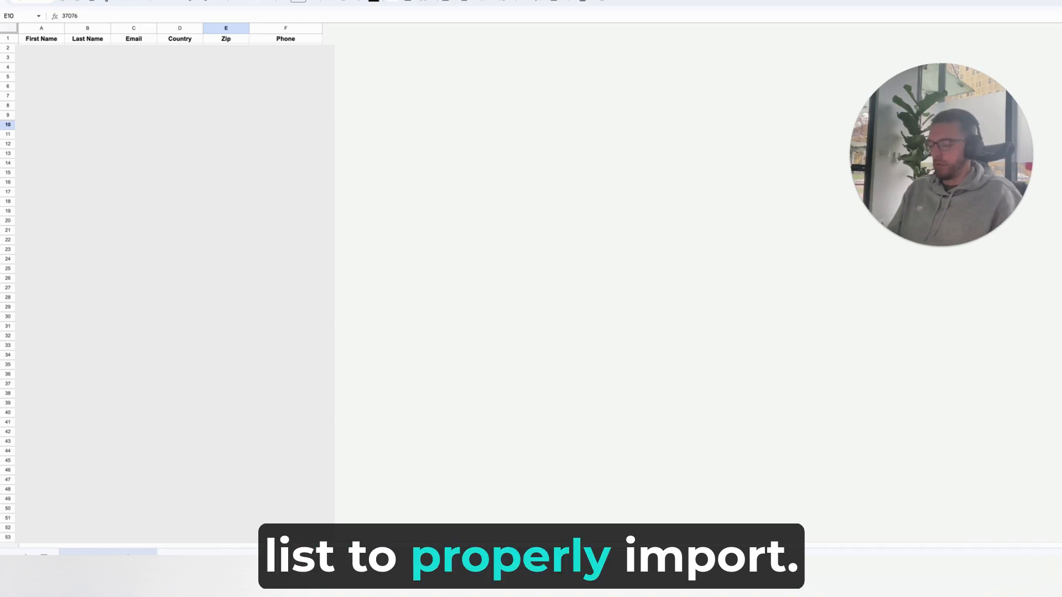
Rename the spreadsheet to Customer Email Export 10/21/2024 and download the sheet as a CSV file
left_click(77, 18)
type("Customer Email")
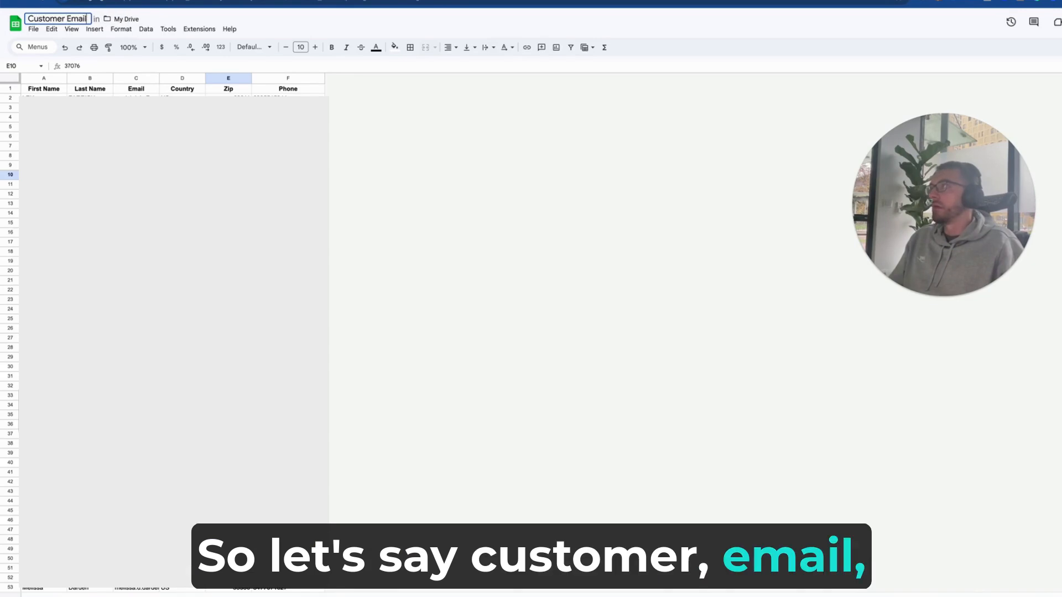
type(" Epx")
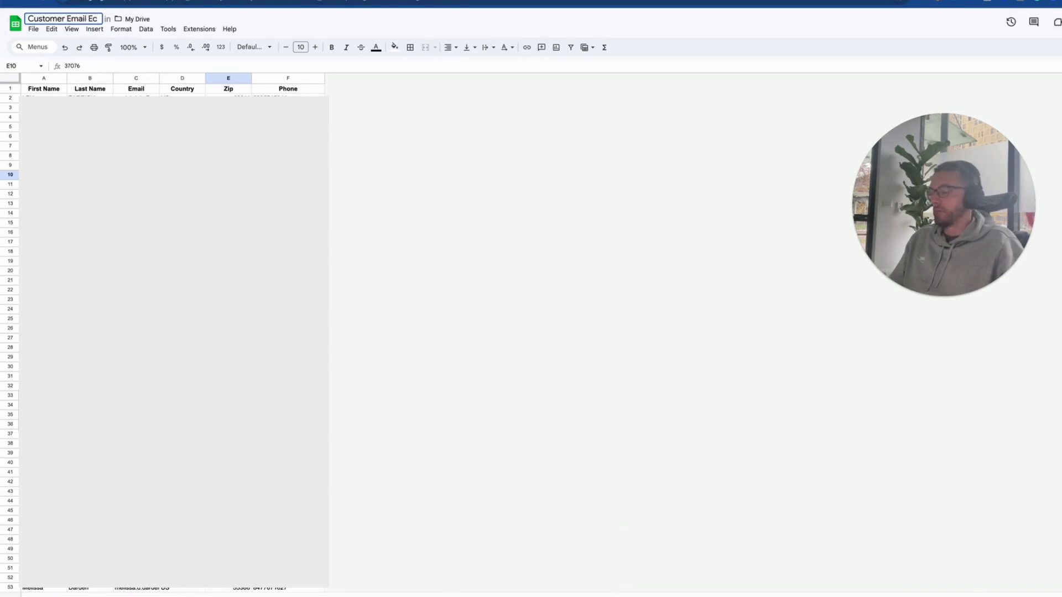
type("ort 10/21/2024")
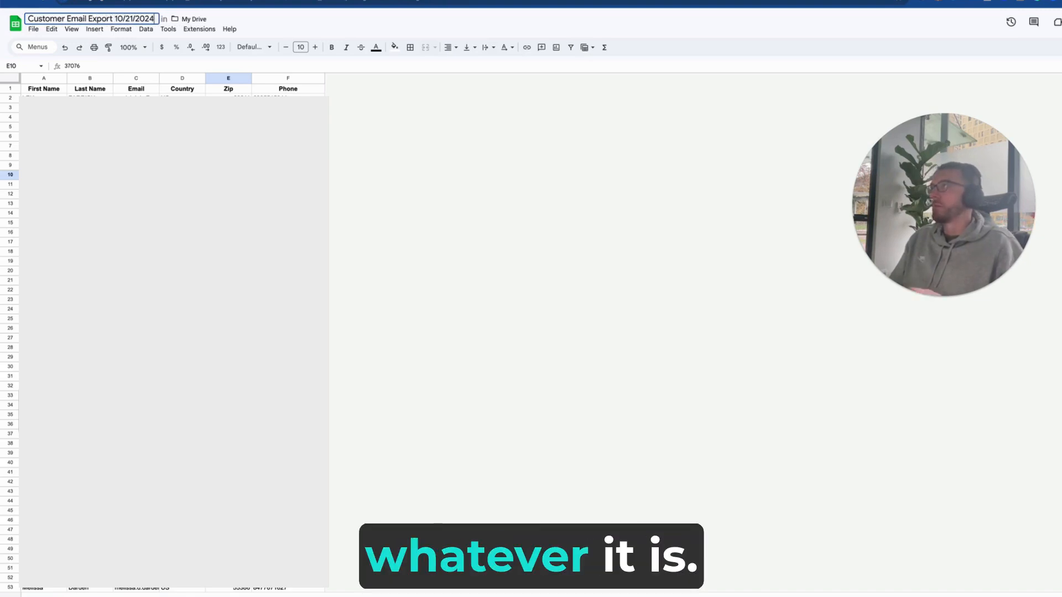
left_click(34, 30)
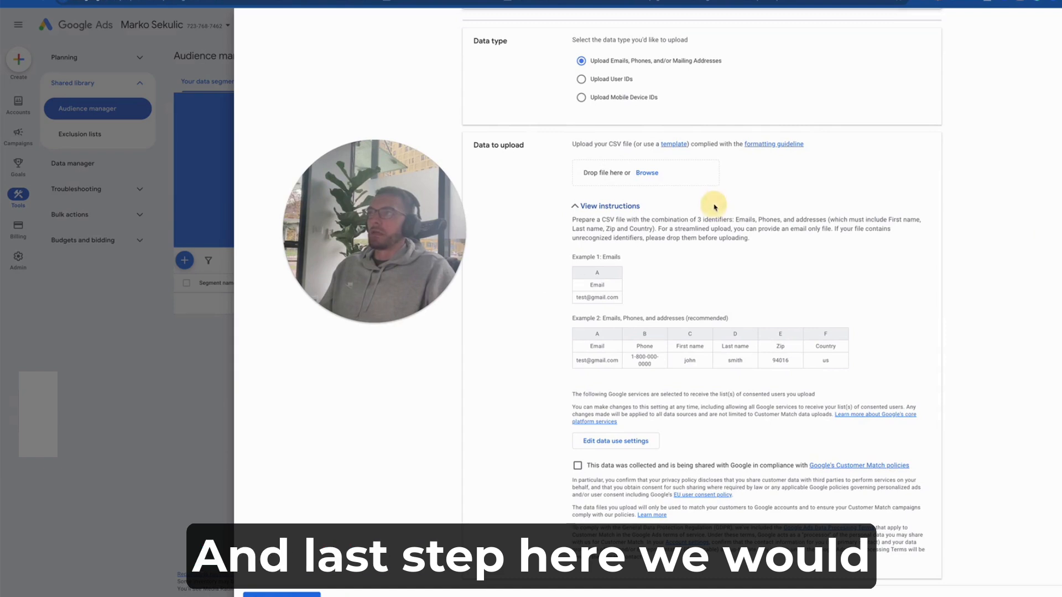
In Google Ads, choose Customer Email Export 10_21_2024 - customers_export 4.csv.csv from Downloads as the data to upload and check its name
left_click(647, 173)
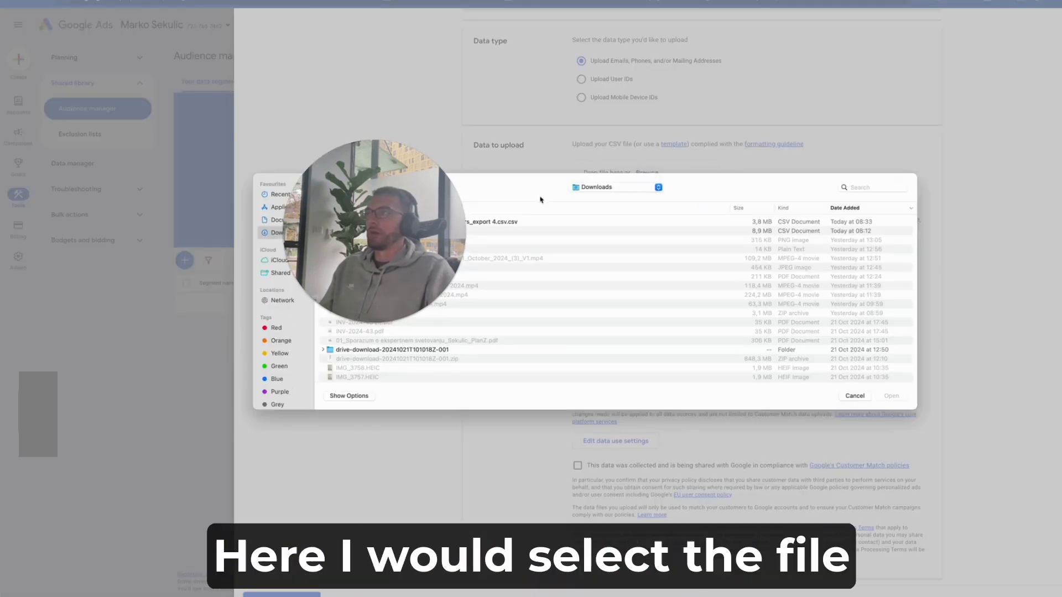
left_click(491, 223)
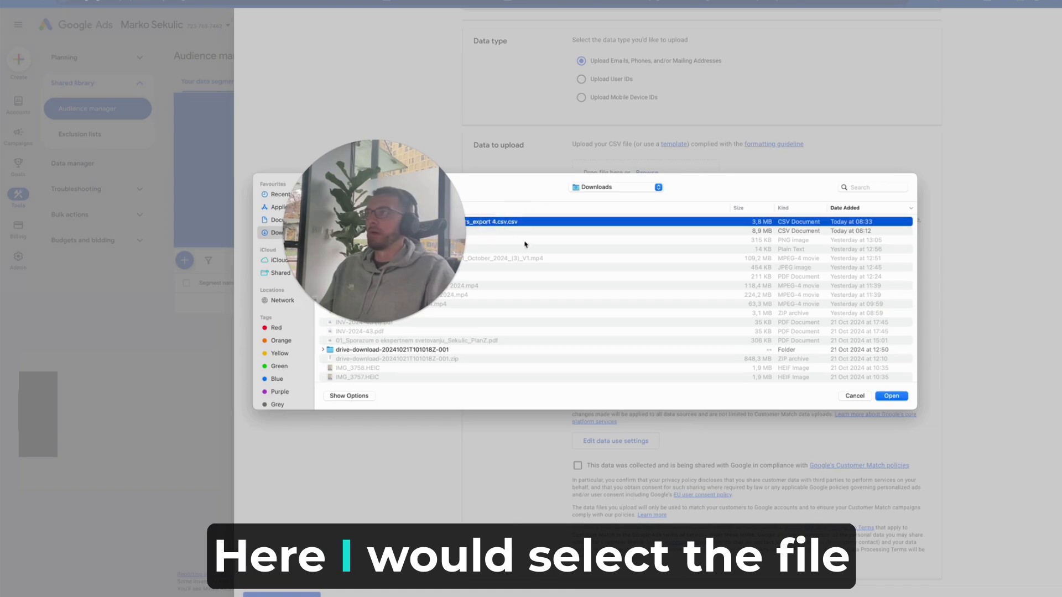
left_click(892, 396)
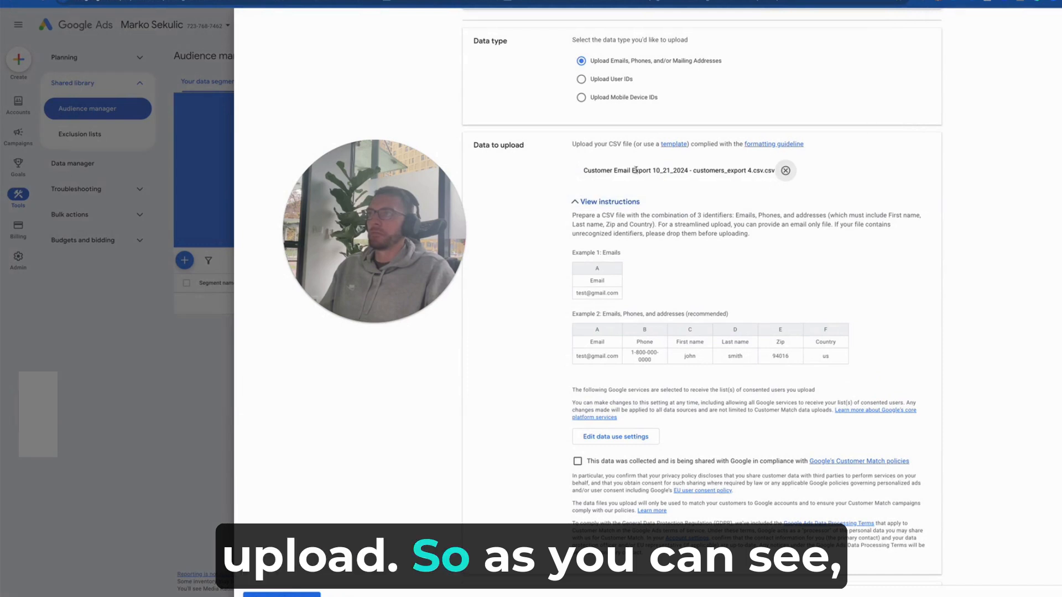
left_click_drag(590, 171, 681, 171)
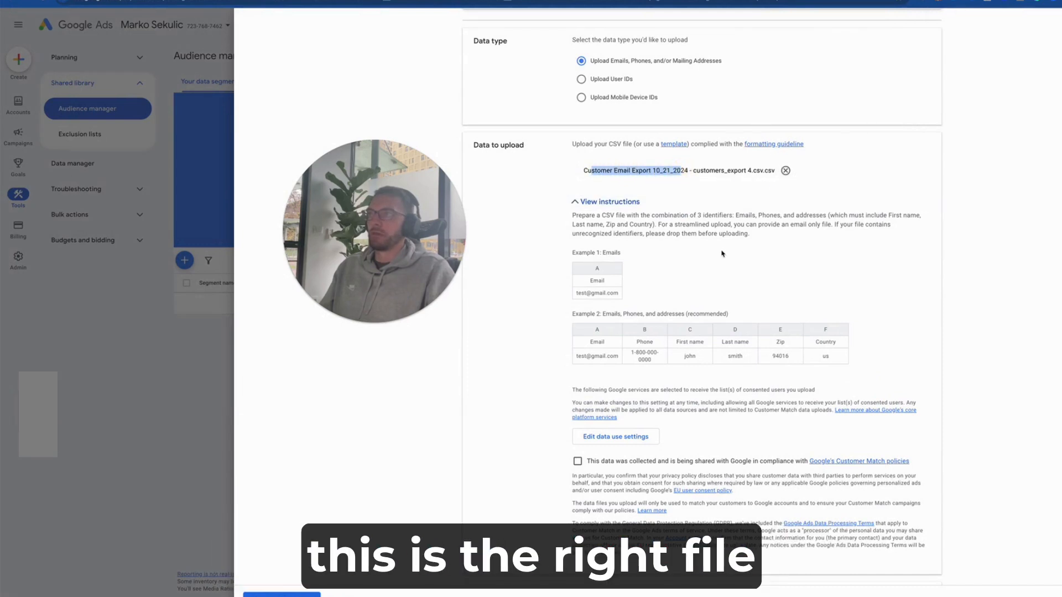
Confirm that the data complies with Google's Customer Match policies, and expand the membership duration and description settings
scroll(722, 253, "down", 2)
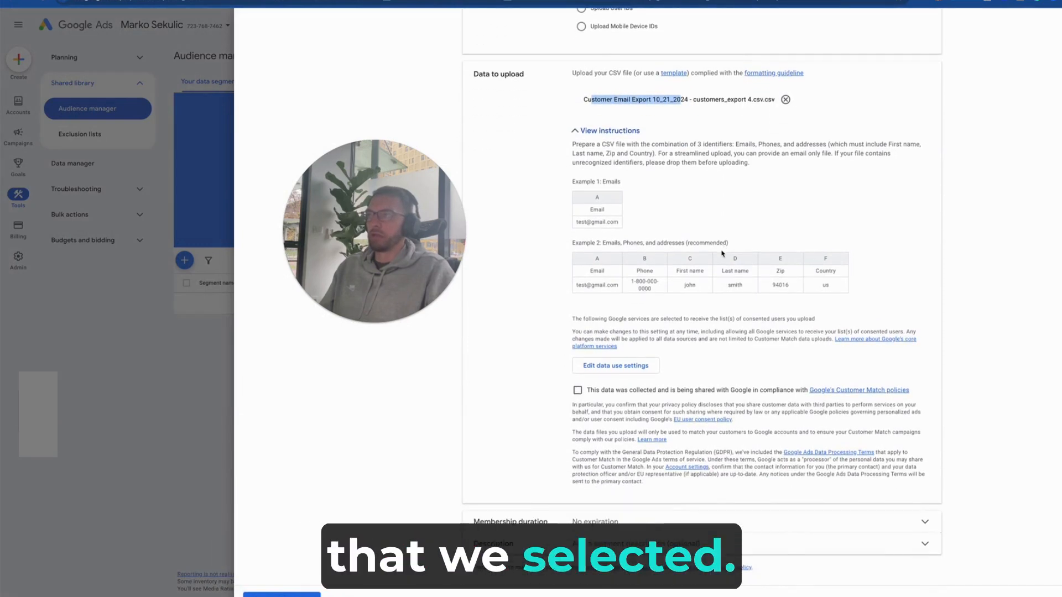
left_click(578, 391)
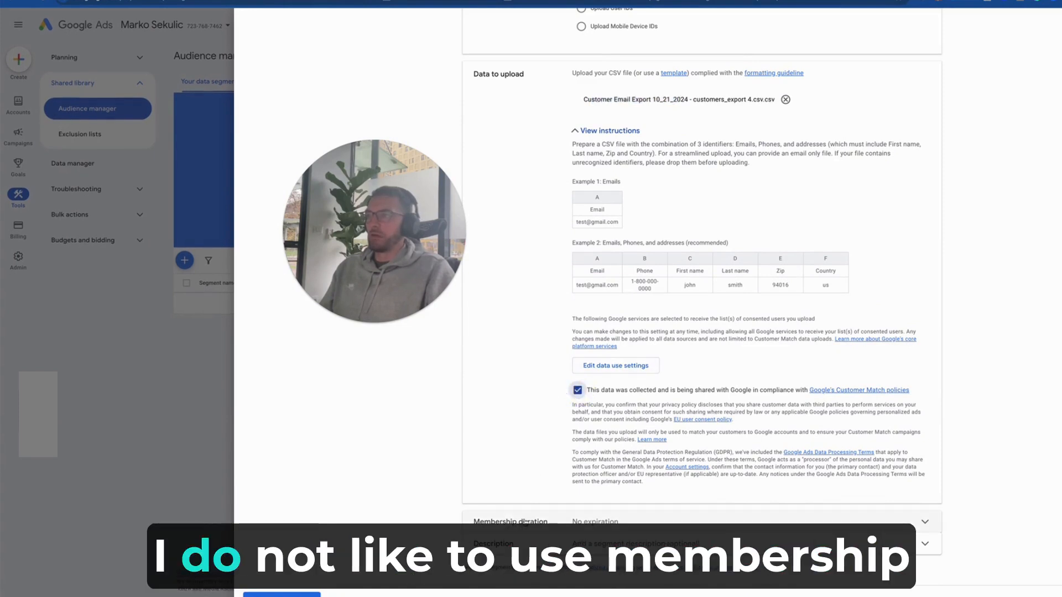
left_click(551, 522)
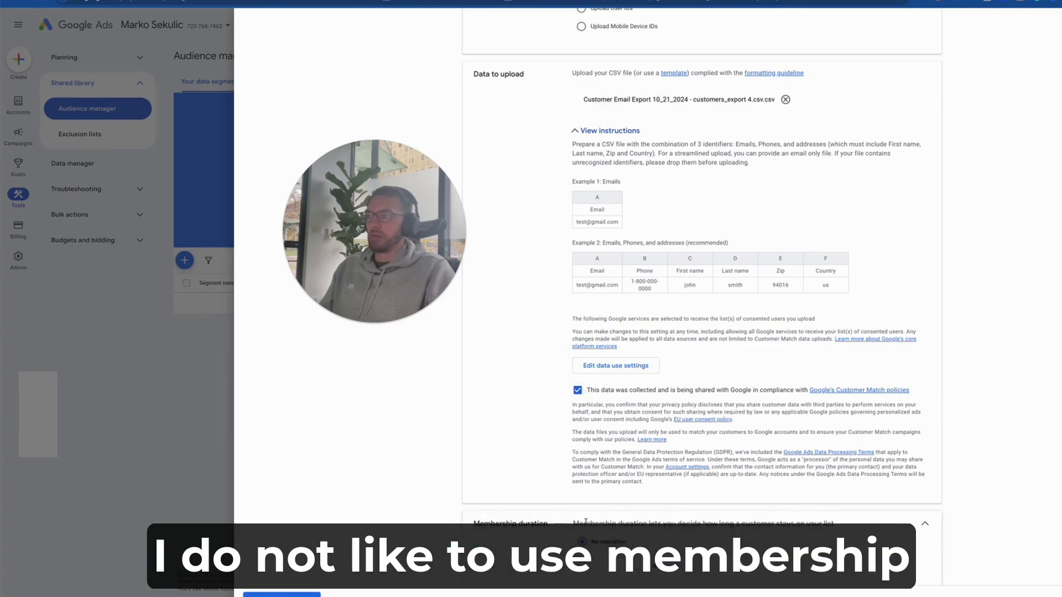
left_click(523, 543)
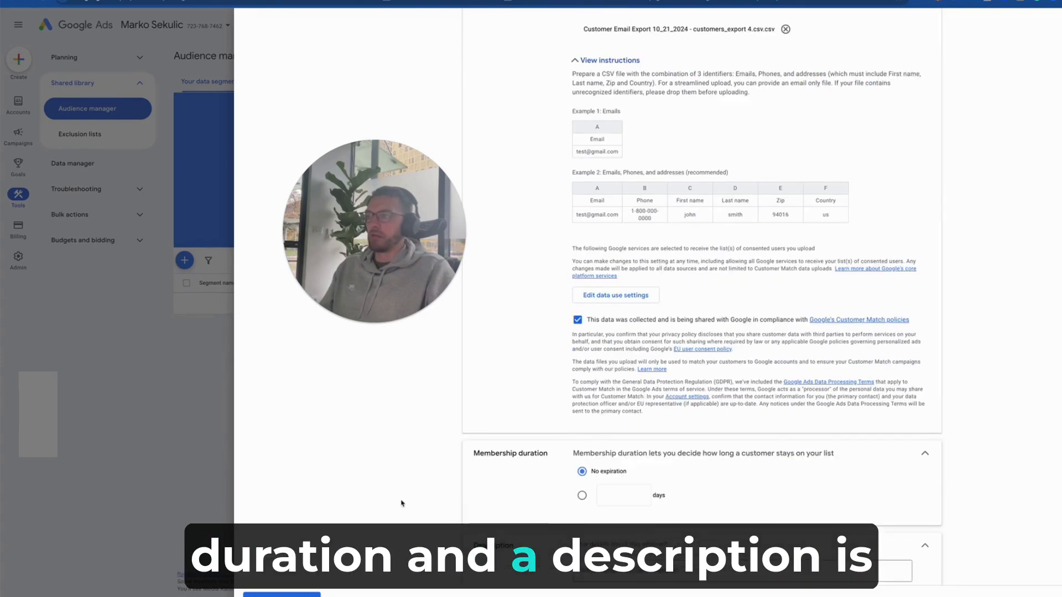
Review the new customer list form from segment name to description, and upload the file to create the list
scroll(402, 503, "down", 2)
scroll(499, 516, "up", 7)
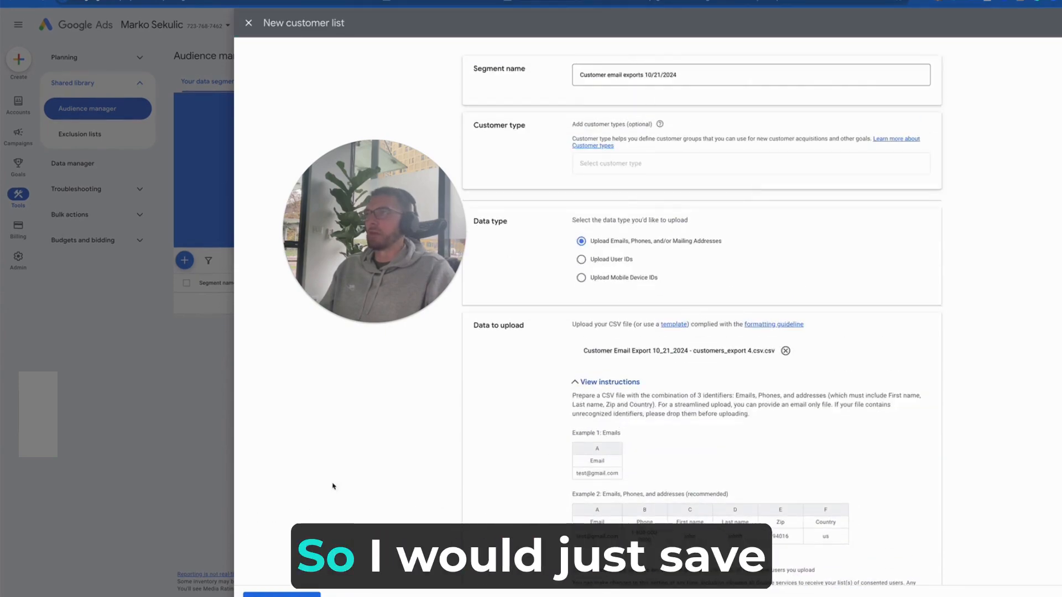
scroll(311, 507, "down", 7)
left_click(303, 591)
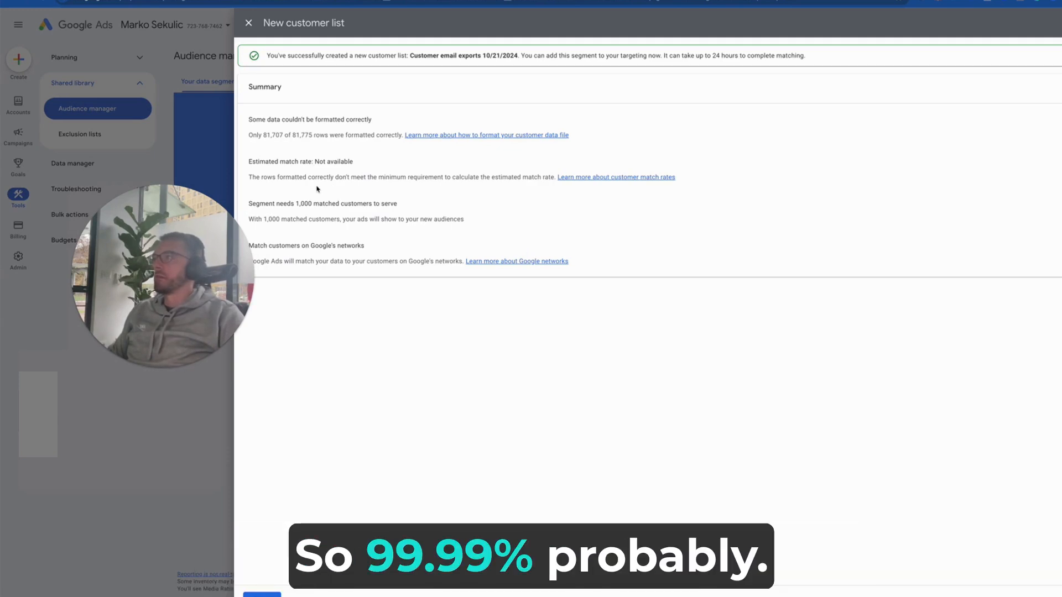
Read the matched-customer requirement in the upload summary and return to the Audience manager's segment list
left_click_drag(184, 247, 180, 322)
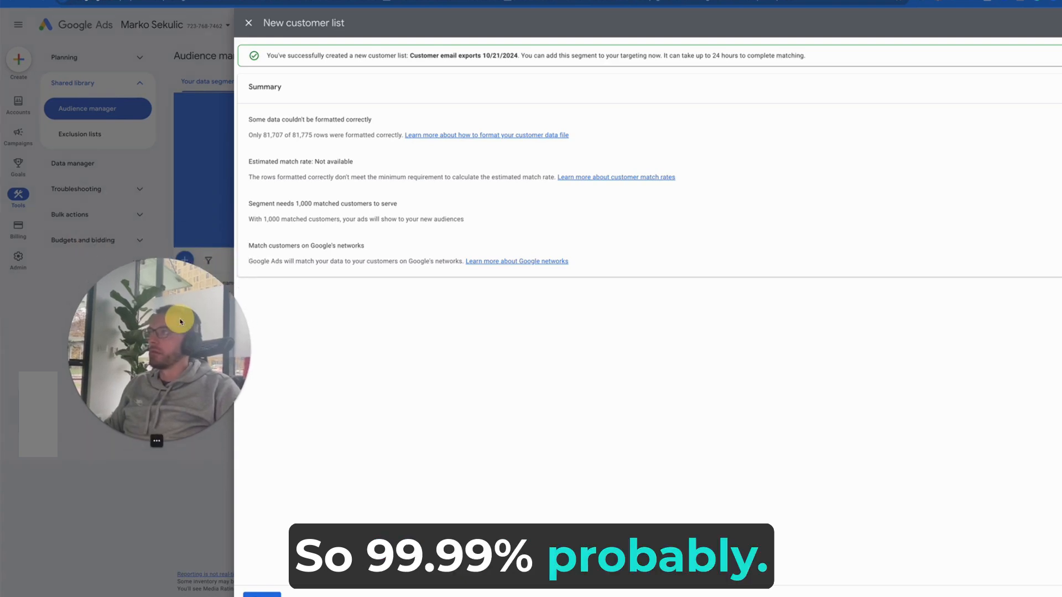
triple_click(320, 219)
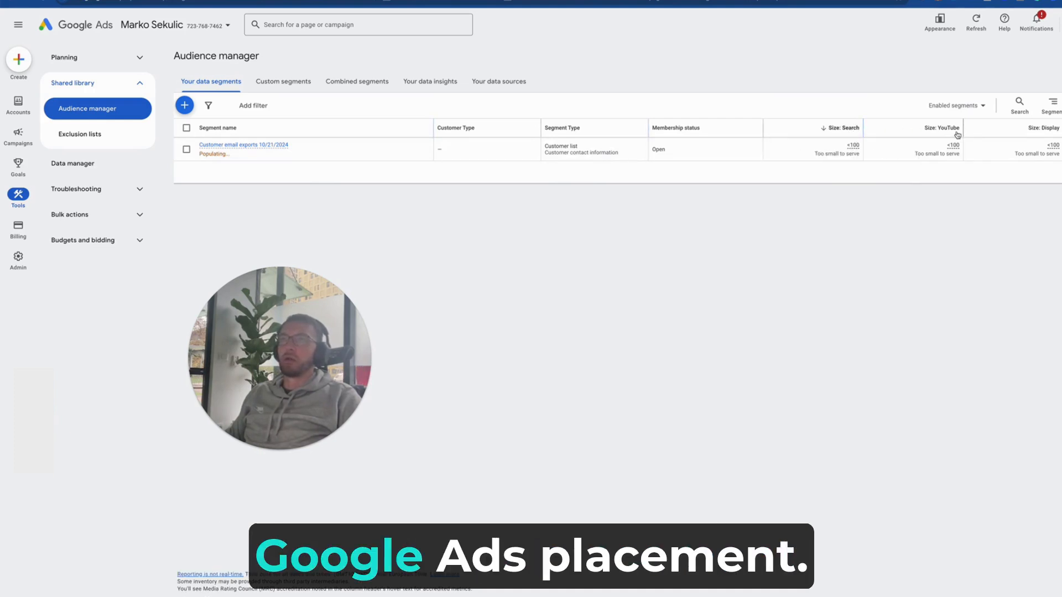
Check the new customer list's size for Search, YouTube and Display in the segment list
mouse_move(961, 134)
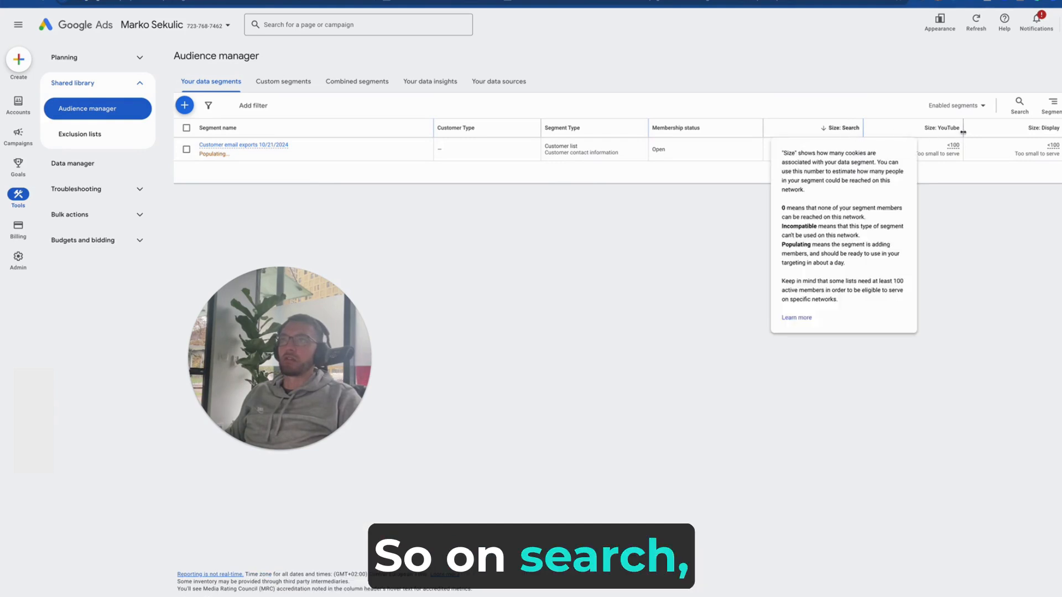
mouse_move(1039, 131)
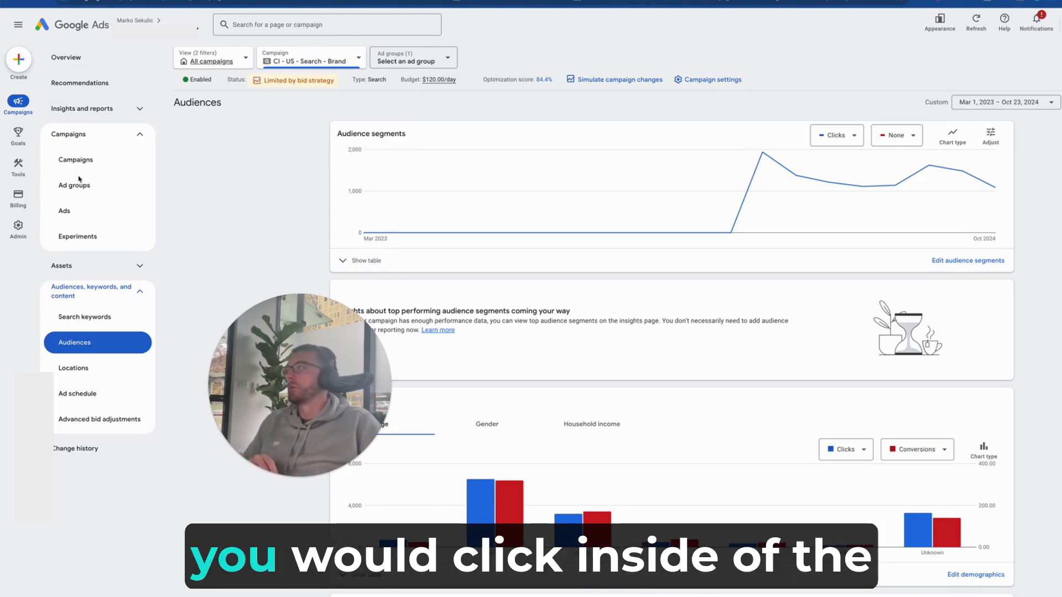
Open the audience segments of the CI - US - Search - Brand campaign for editing at ad group level, for the Brand Kw ad group
left_click(89, 161)
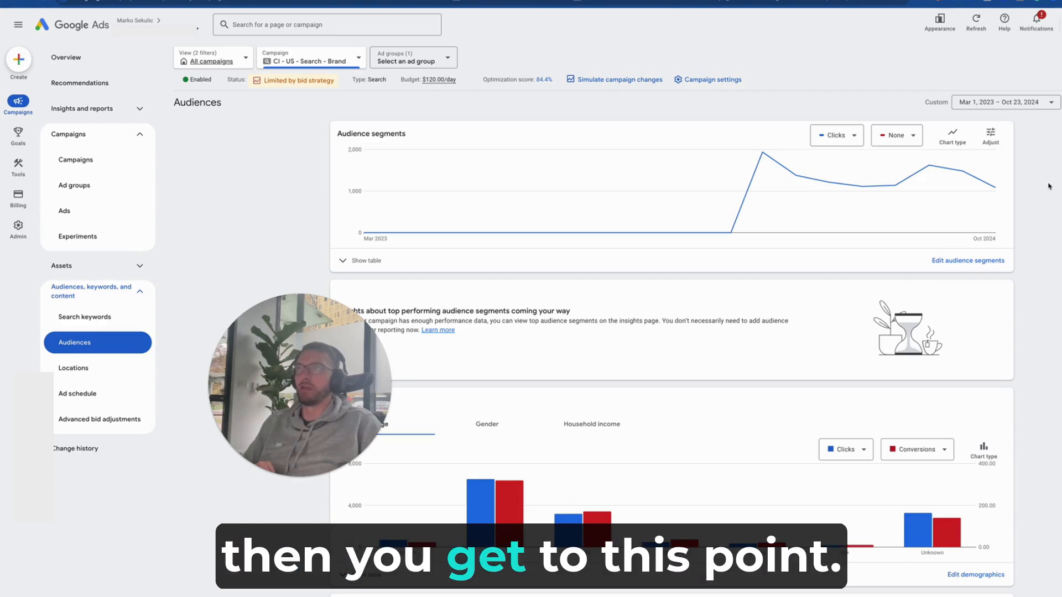
left_click(959, 265)
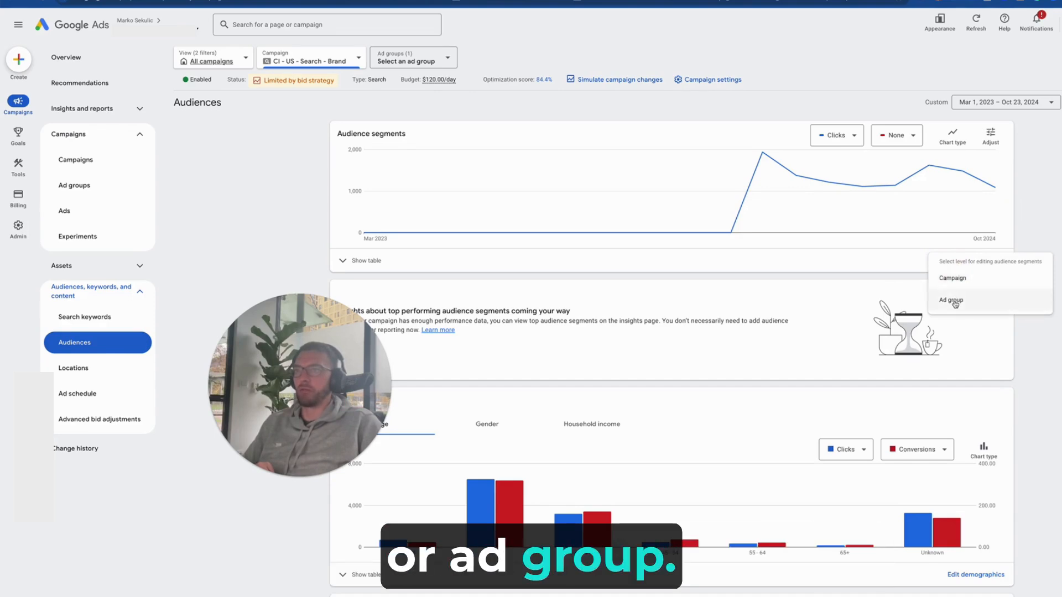
left_click(955, 301)
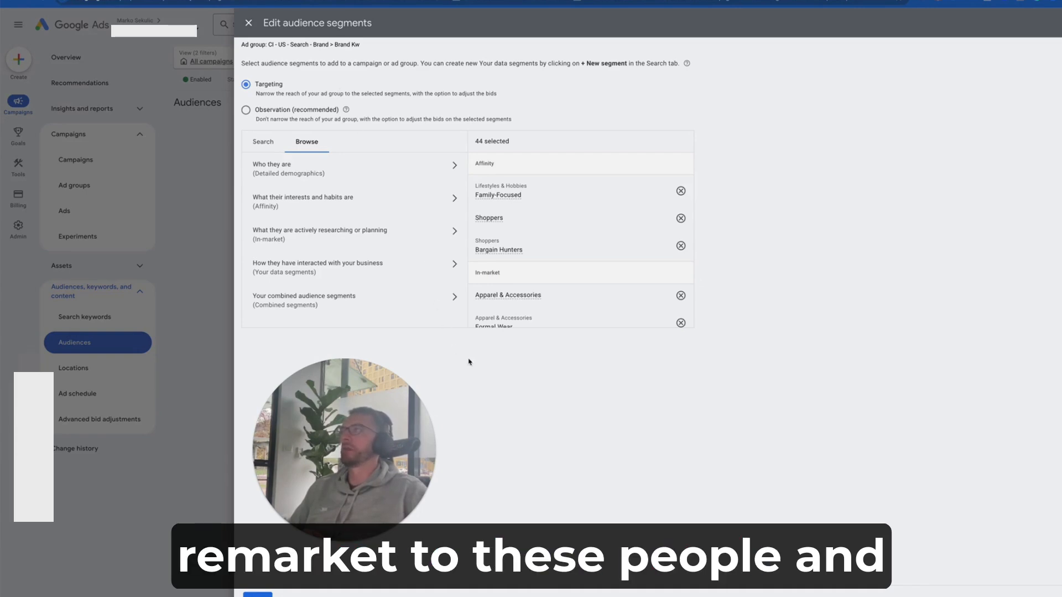
Browse the data segments for how people have interacted with the business and look through the customer lists
left_click(316, 146)
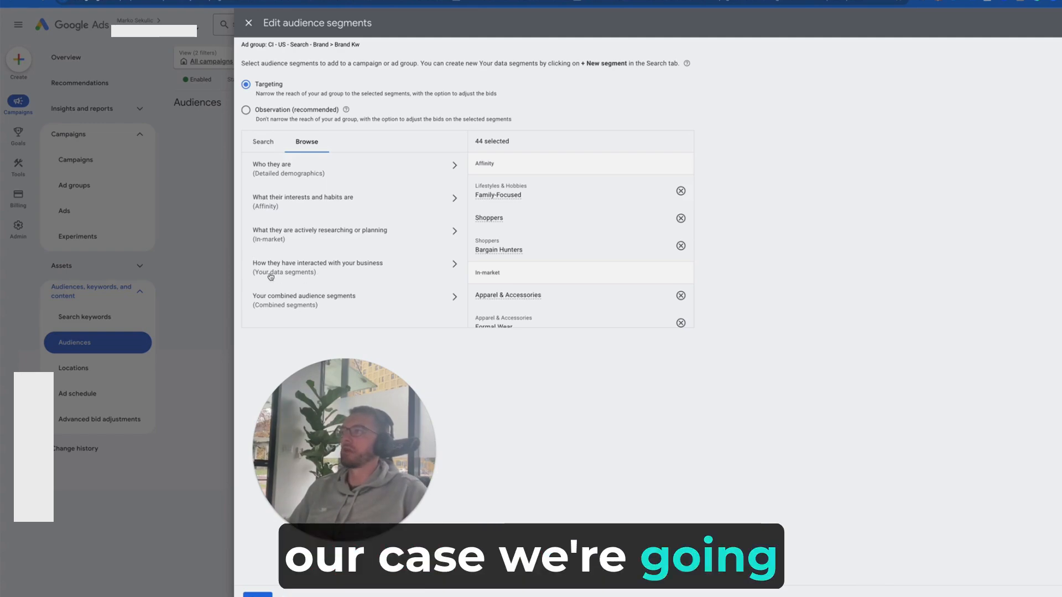
left_click(361, 272)
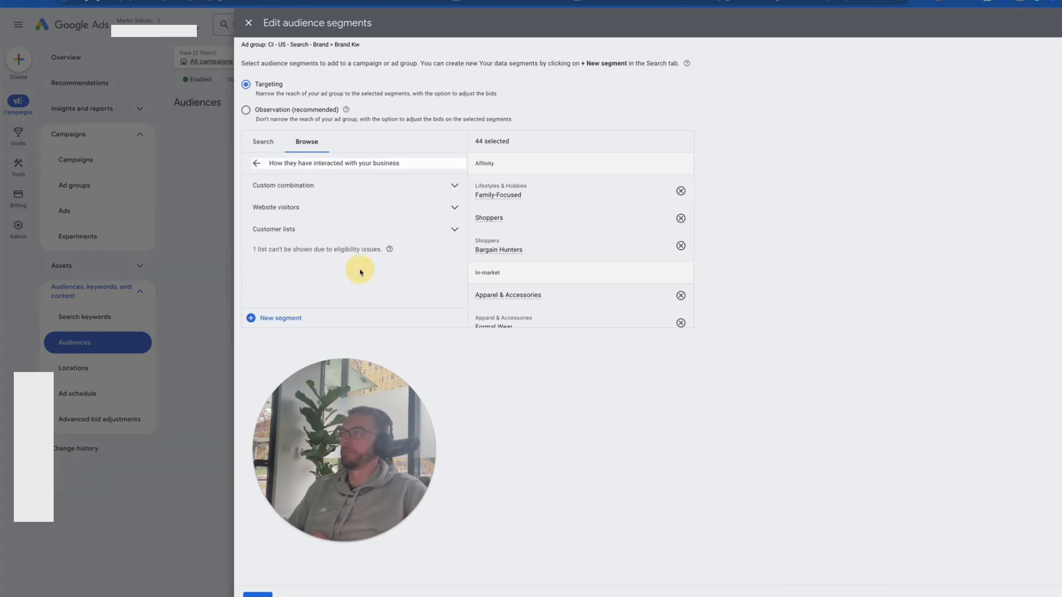
left_click(301, 234)
scroll(249, 223, "down", 2)
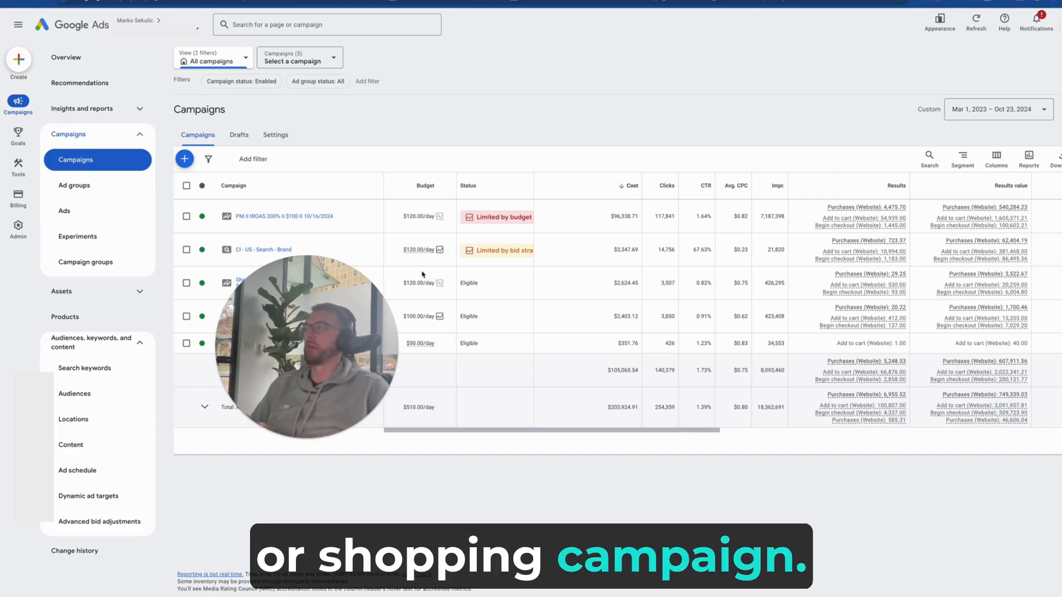
In a new asset group of the PM II tROAS 200% II $100 II 10/16/2024 campaign, add Customer Email Export 10/21/2024 to the audience signal's data
left_click(264, 220)
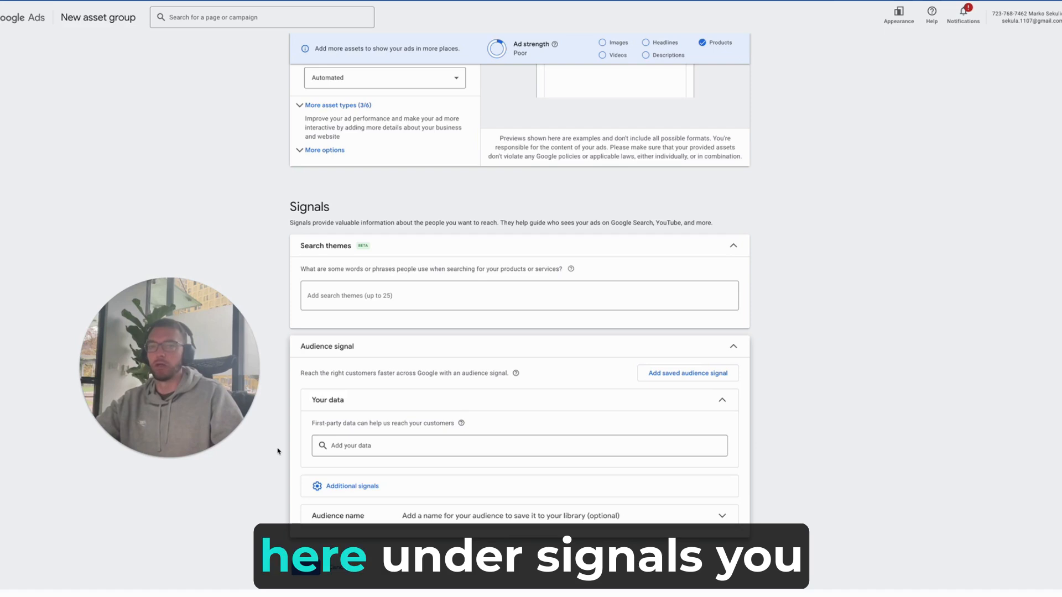
left_click(362, 449)
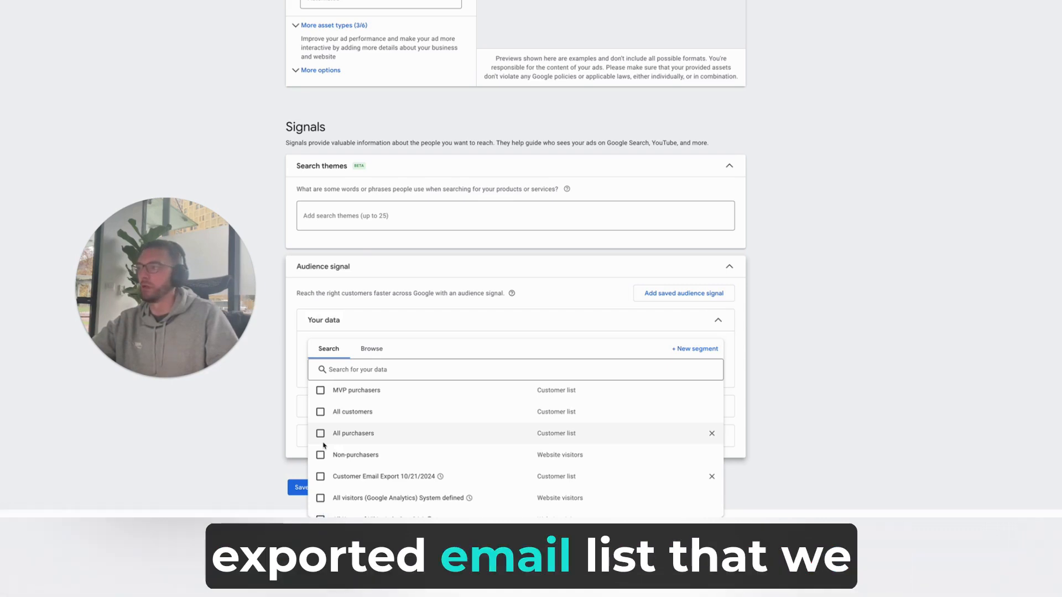
left_click(321, 478)
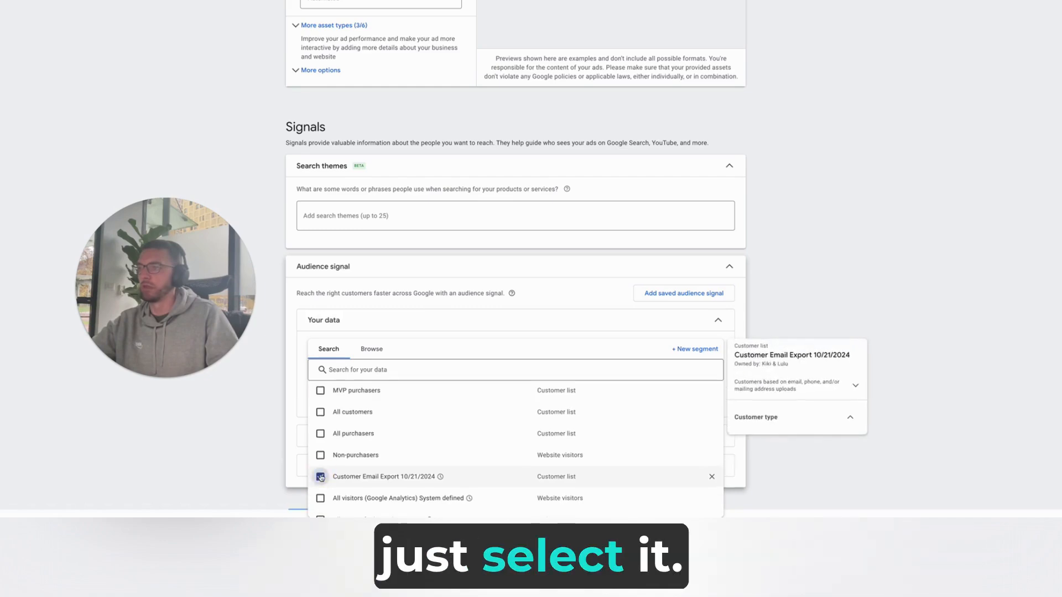
left_click(260, 434)
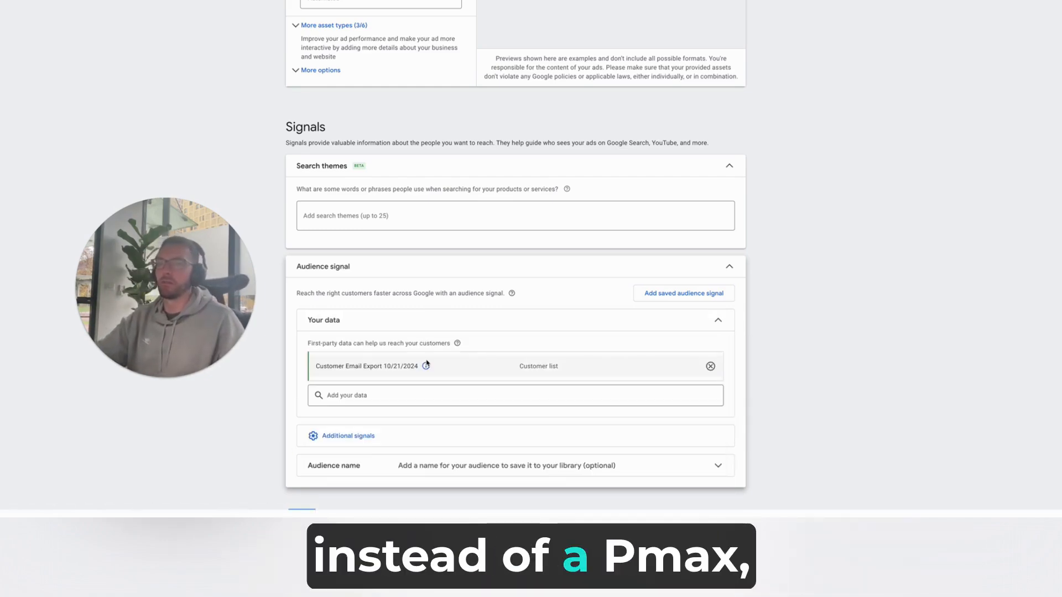